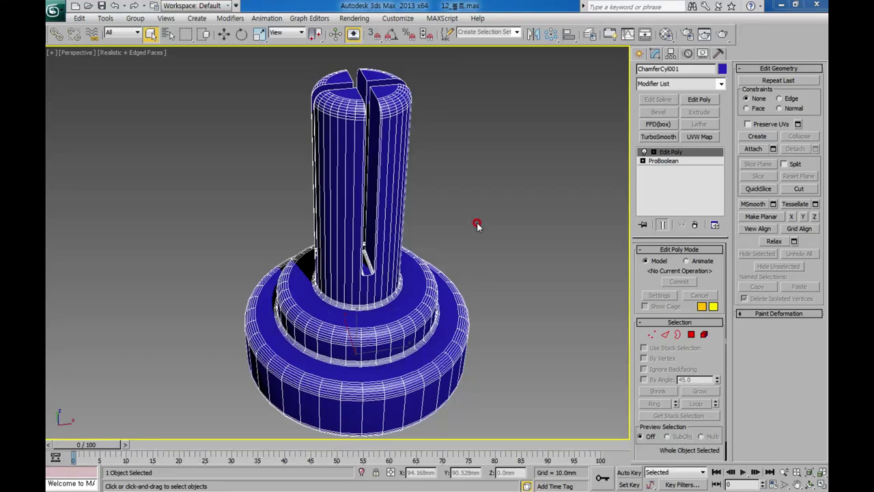
# Orbit around the finished slotted bolt to inspect its cross-shaped slot
pyautogui.click(476, 225)
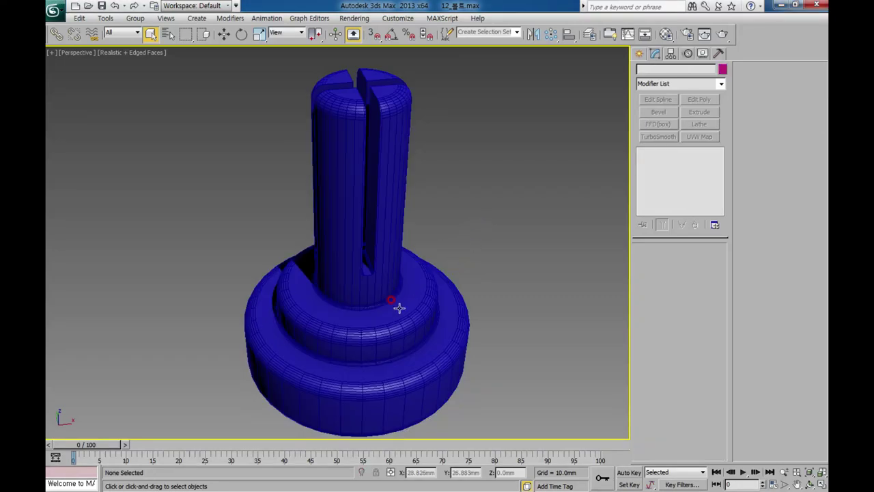
pyautogui.click(399, 308)
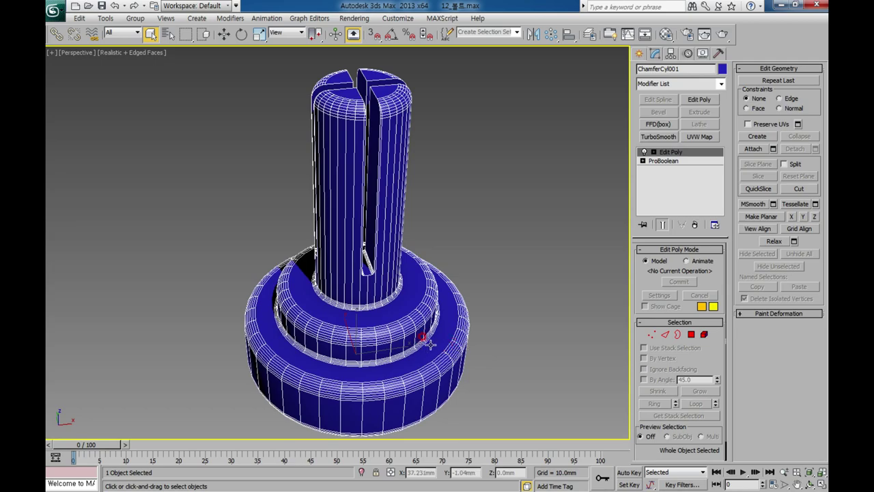
pyautogui.moveTo(397, 338)
pyautogui.keyDown('alt'); pyautogui.mouseDown(button='middle')
pyautogui.moveTo(417, 374)
pyautogui.moveTo(459, 331)
pyautogui.mouseUp(button='middle'); pyautogui.keyUp('alt')
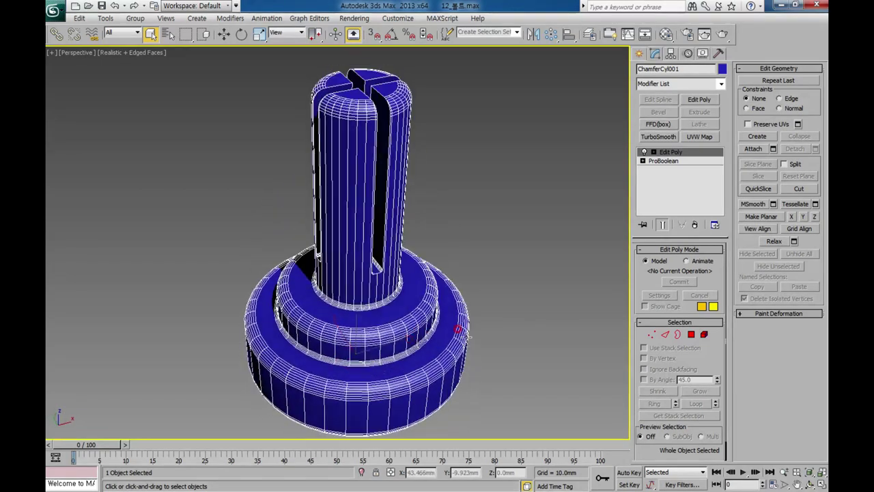
pyautogui.keyDown('alt'); pyautogui.moveTo(499, 365); pyautogui.dragTo(509, 350, button='middle'); pyautogui.keyUp('alt')
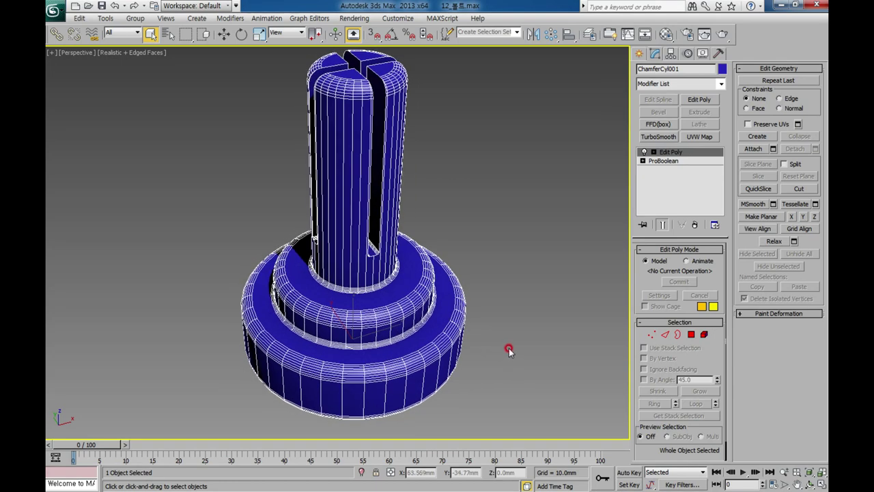
pyautogui.moveTo(572, 370)
pyautogui.mouseDown()
pyautogui.moveTo(450, 332)
pyautogui.moveTo(456, 327)
pyautogui.mouseUp()
pyautogui.moveTo(534, 299)
pyautogui.mouseDown()
pyautogui.moveTo(417, 298)
pyautogui.moveTo(393, 311)
pyautogui.moveTo(427, 294)
pyautogui.mouseUp()
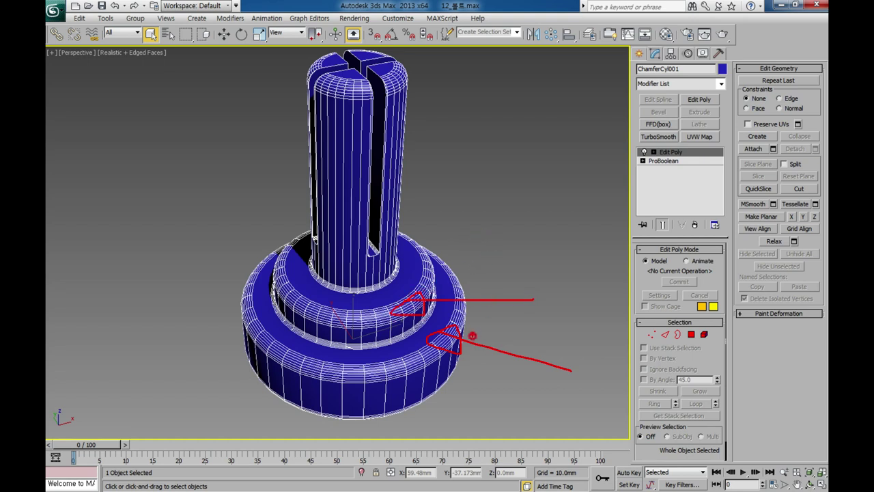
pyautogui.moveTo(420, 189); pyautogui.dragTo(523, 190)
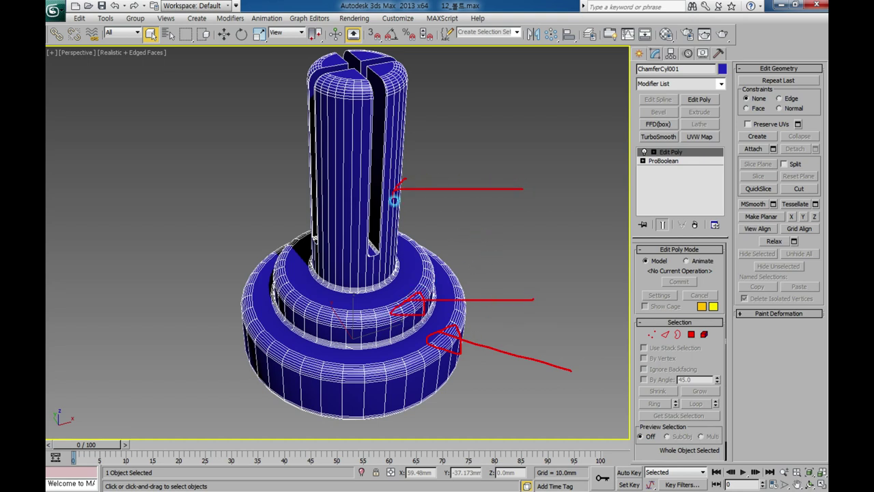
pyautogui.moveTo(477, 208)
pyautogui.mouseDown()
pyautogui.moveTo(501, 236)
pyautogui.moveTo(550, 206)
pyautogui.mouseUp()
pyautogui.moveTo(559, 206); pyautogui.dragTo(558, 242)
pyautogui.moveTo(594, 209); pyautogui.dragTo(602, 212)
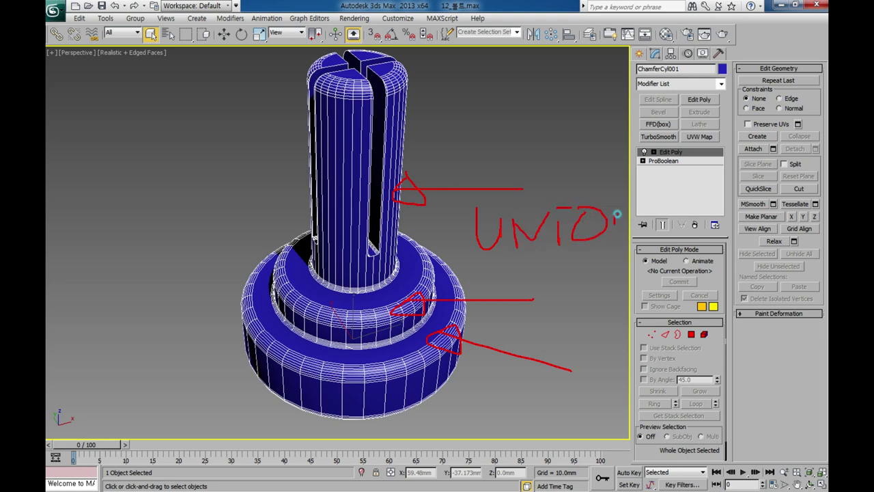
pyautogui.moveTo(375, 97); pyautogui.dragTo(485, 97)
pyautogui.moveTo(387, 91); pyautogui.dragTo(378, 108)
pyautogui.moveTo(259, 64)
pyautogui.mouseDown()
pyautogui.moveTo(321, 84)
pyautogui.moveTo(311, 93)
pyautogui.mouseUp()
pyautogui.press('e')
# Reset 3ds Max to an empty scene without saving the bolt
pyautogui.click(468, 230)
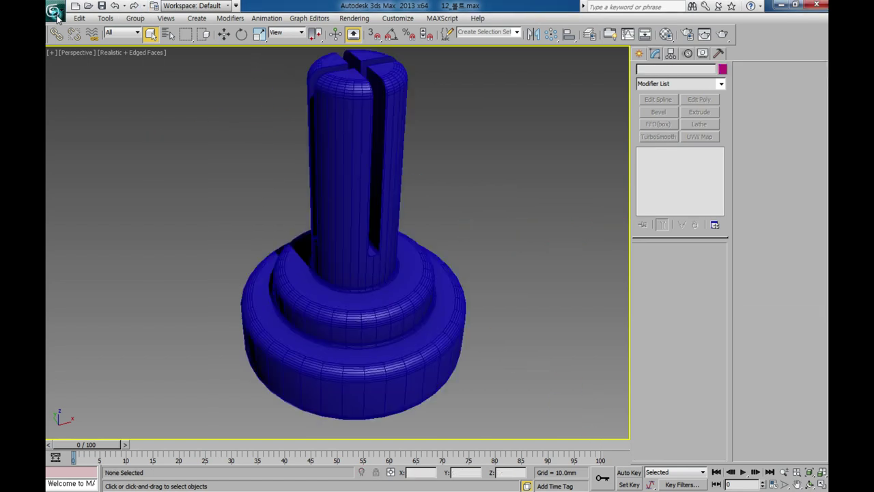
pyautogui.click(55, 13)
pyautogui.click(75, 58)
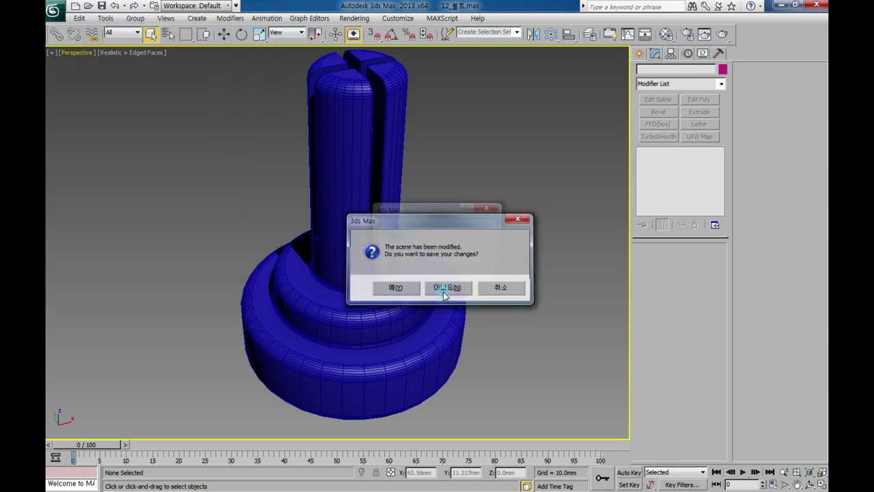
pyautogui.click(450, 290)
pyautogui.click(405, 268)
# Draw a chamfer cylinder about 44 mm in radius in the Top view and show edged faces
pyautogui.click(225, 188)
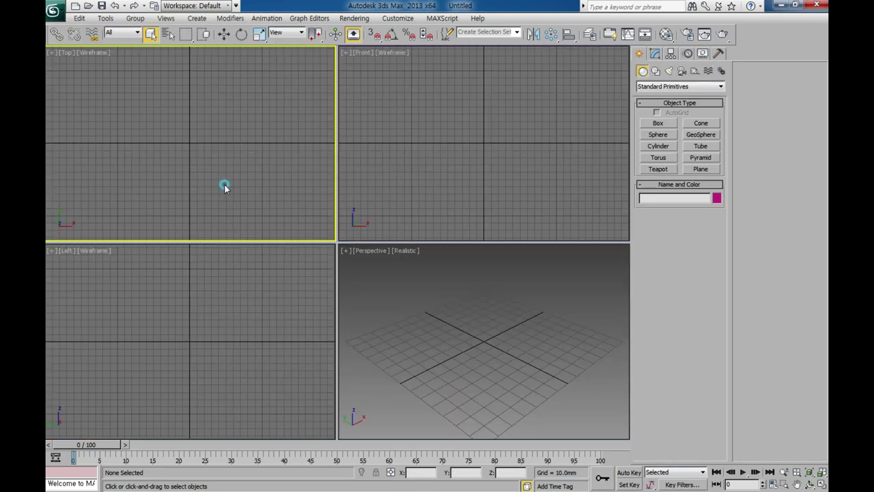
pyautogui.click(648, 86)
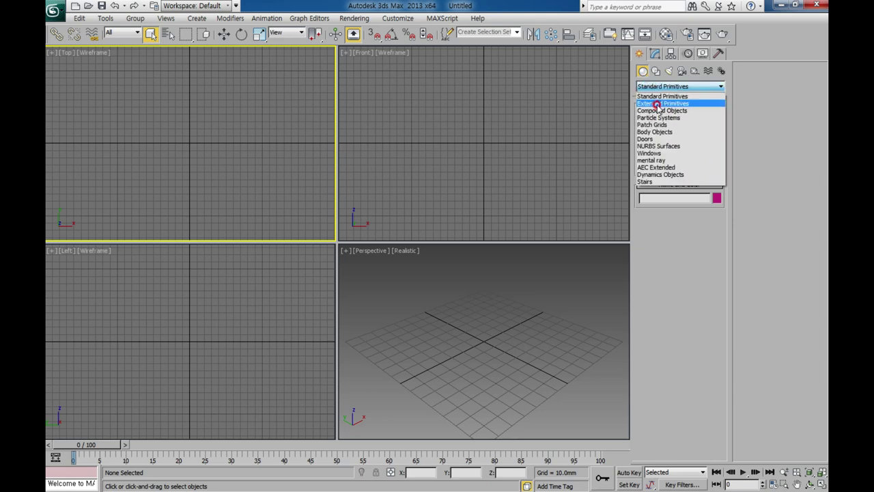
pyautogui.click(657, 104)
pyautogui.click(700, 136)
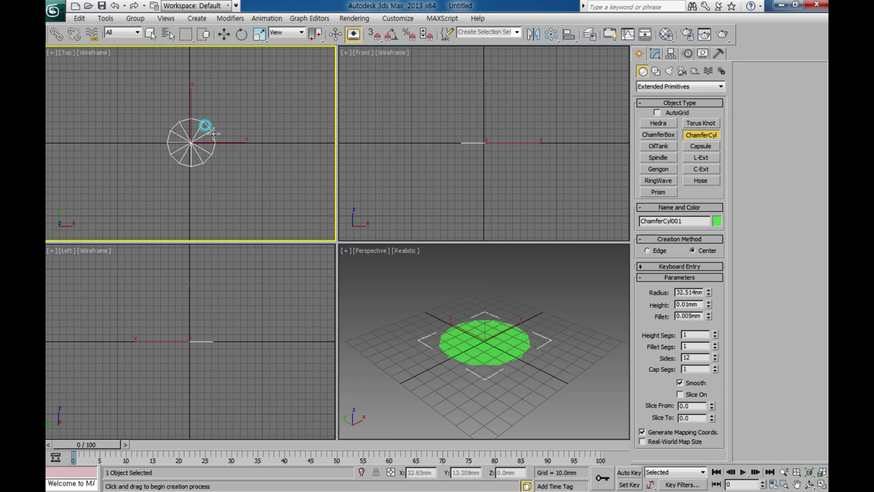
pyautogui.moveTo(190, 141); pyautogui.dragTo(211, 121)
pyautogui.click(222, 109)
pyautogui.click(222, 109)
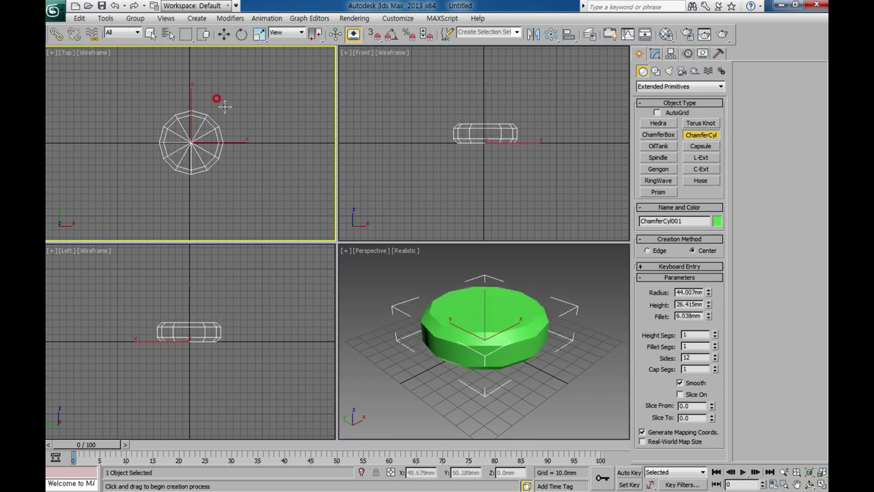
pyautogui.click(511, 328)
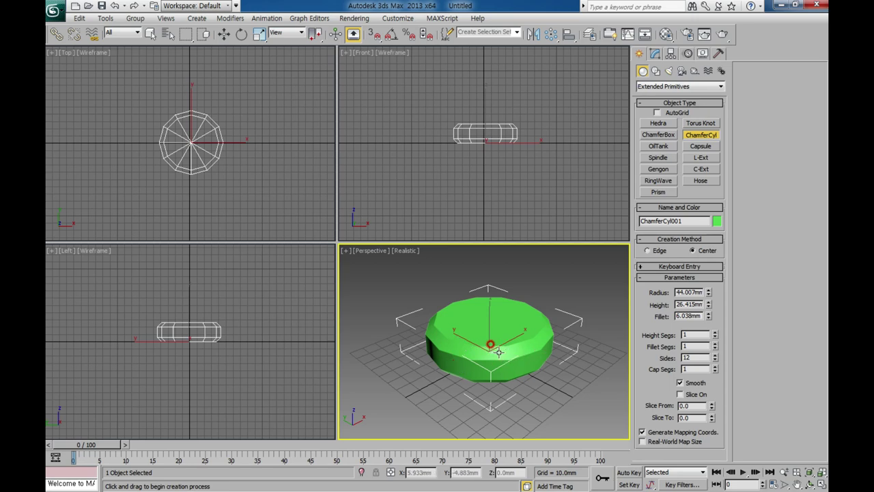
pyautogui.press('F4')
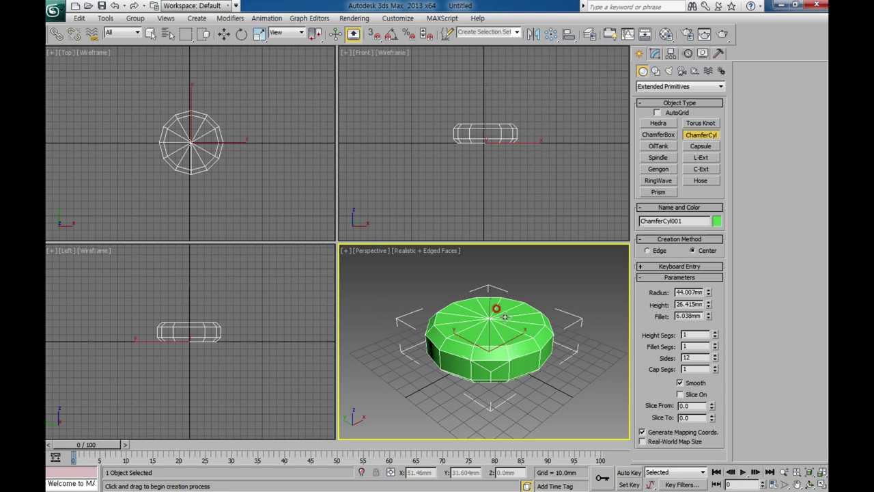
# Give ChamferCyl001 radius 50, height 30, fillet 5, 8 fillet segments and 36 sides
pyautogui.moveTo(510, 349); pyautogui.dragTo(512, 360, button='middle')
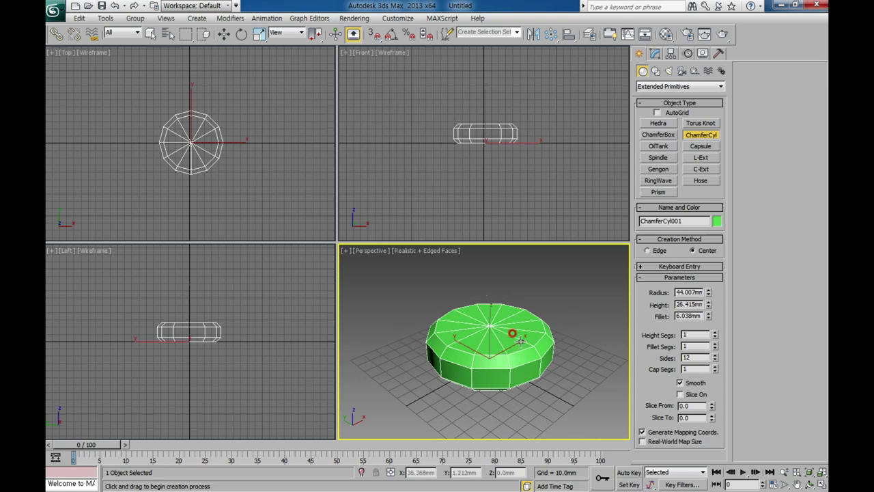
pyautogui.doubleClick(687, 293)
pyautogui.write('50')
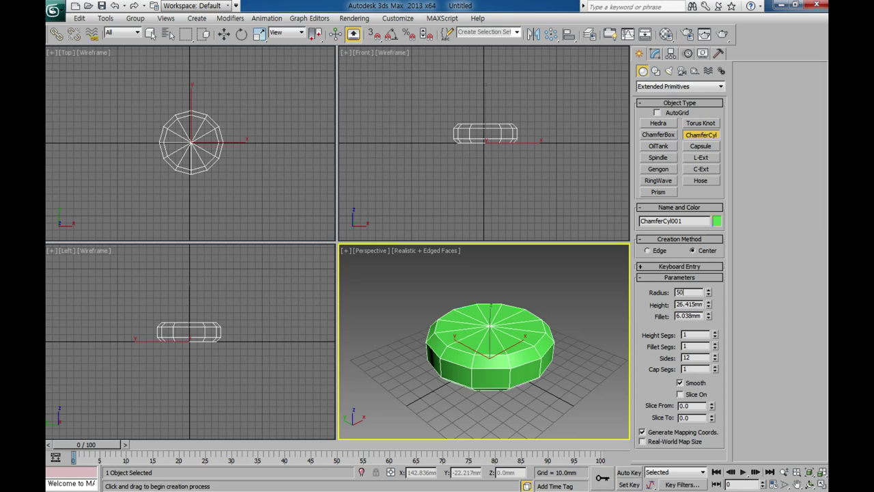
pyautogui.press('Tab')
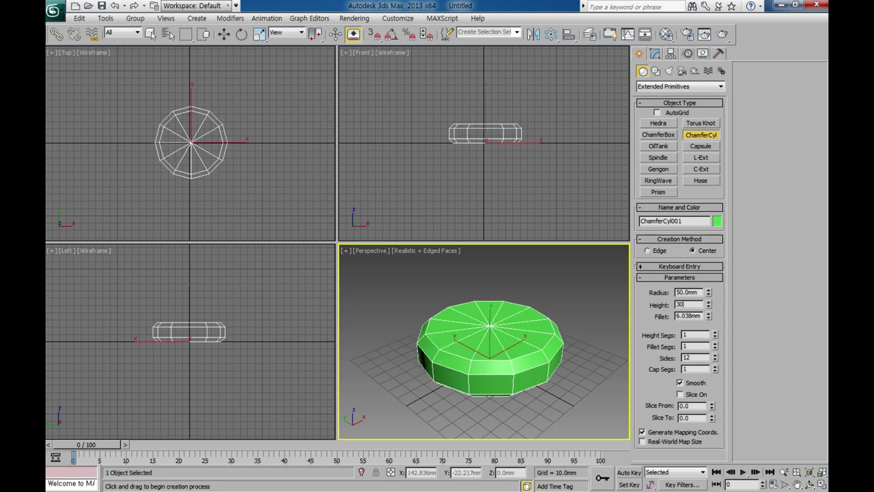
pyautogui.press('Tab')
pyautogui.write('5')
pyautogui.press('Tab')
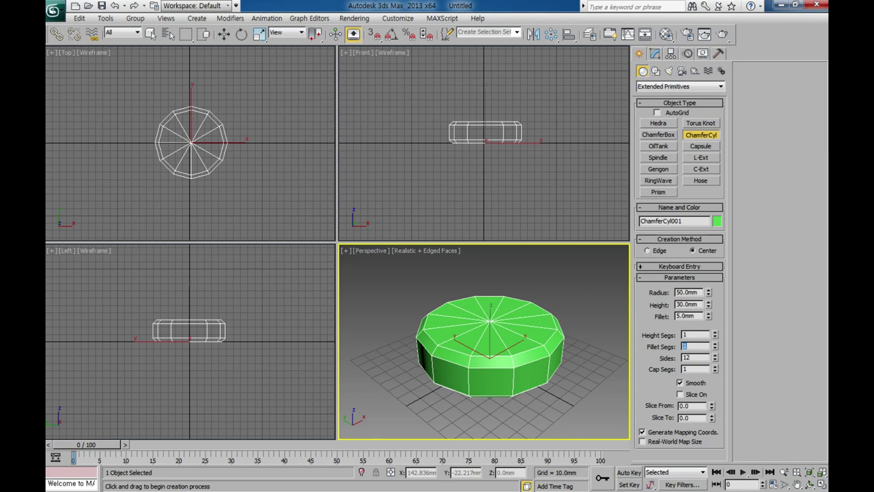
pyautogui.write('8')
pyautogui.press('Tab')
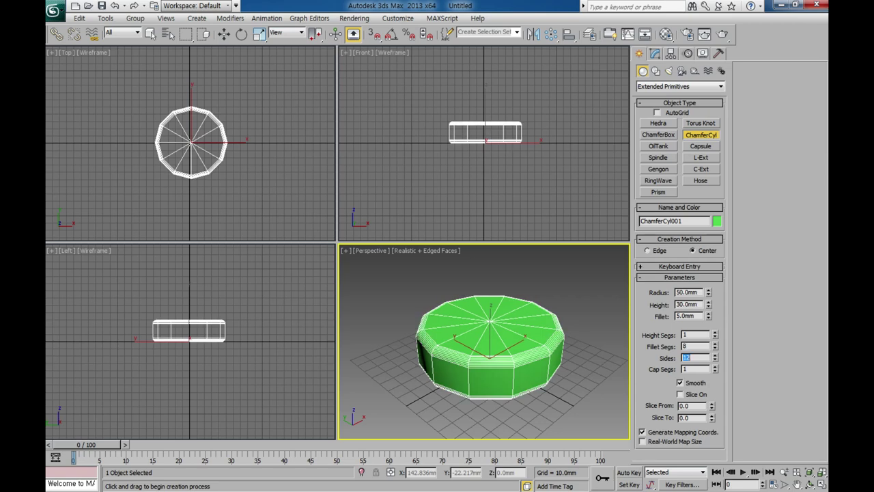
pyautogui.write('36')
pyautogui.press('Return')
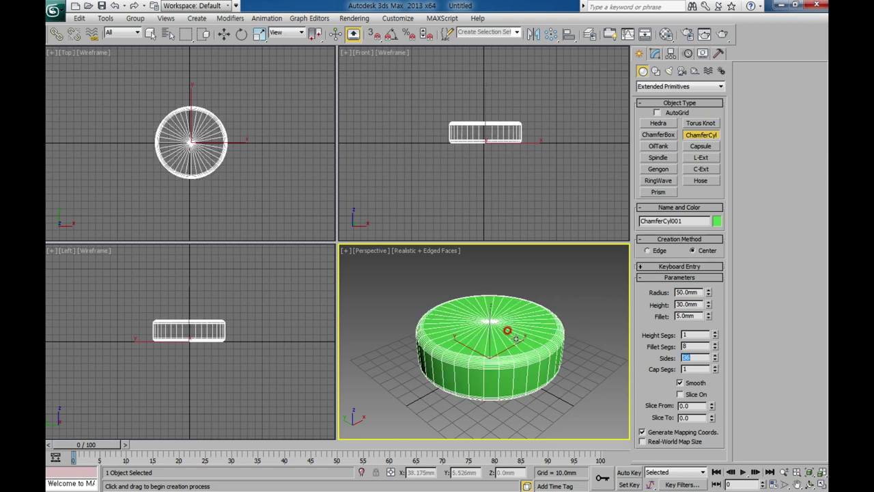
pyautogui.rightClick(227, 35)
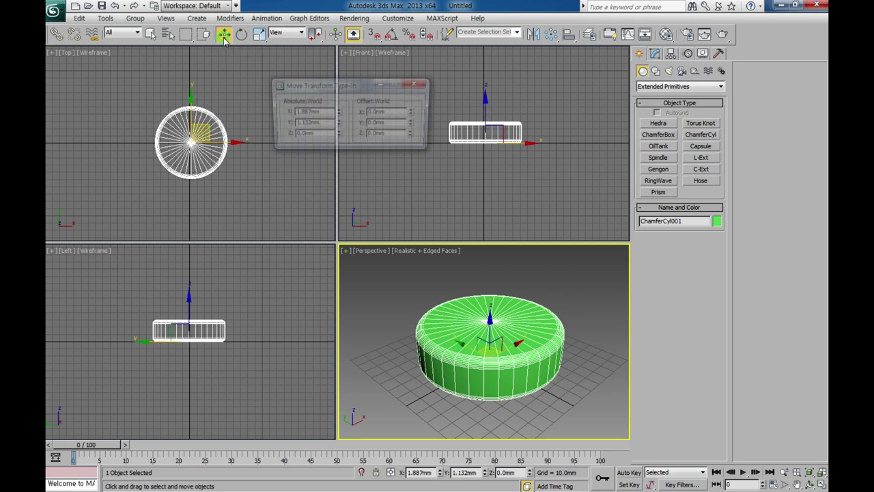
# Zero the cylinder's Y position, copy it upward, shrink the copy to 32 mm radius, and clone it again
pyautogui.rightClick(338, 124)
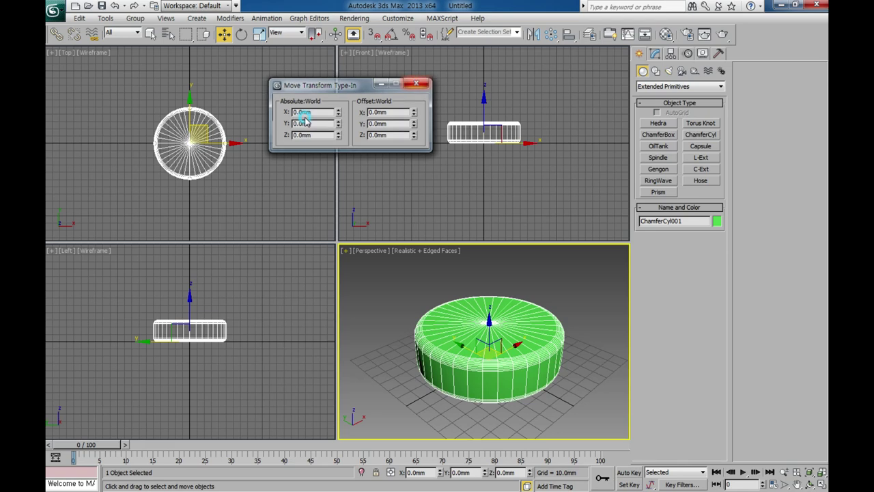
pyautogui.click(417, 82)
pyautogui.moveTo(478, 205); pyautogui.dragTo(503, 214, button='middle')
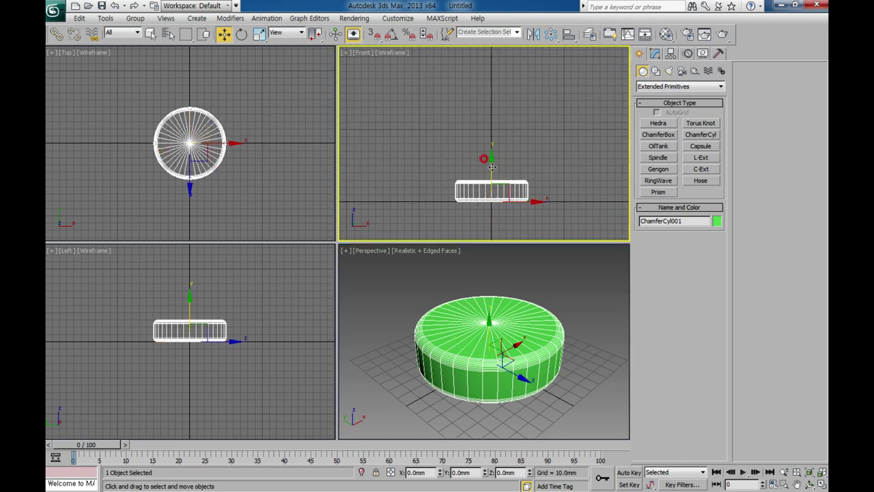
pyautogui.keyDown('shift'); pyautogui.moveTo(491, 169); pyautogui.dragTo(491, 156); pyautogui.keyUp('shift')
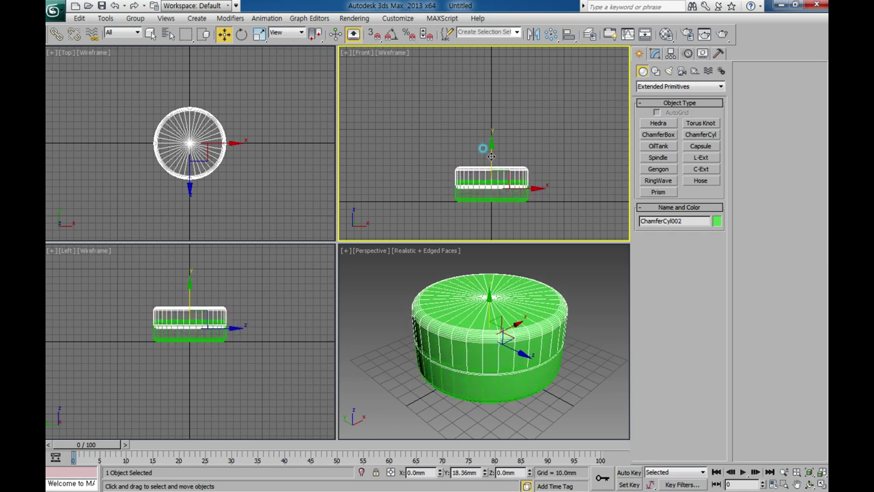
pyautogui.click(463, 297)
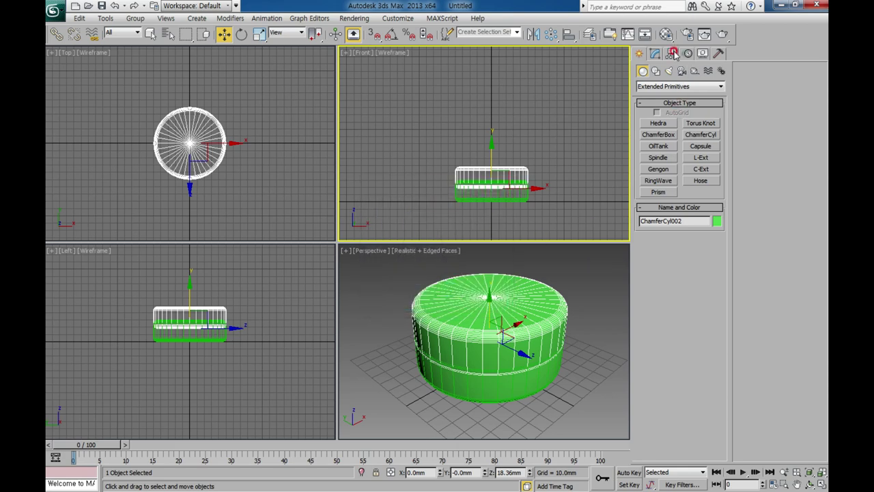
pyautogui.click(655, 54)
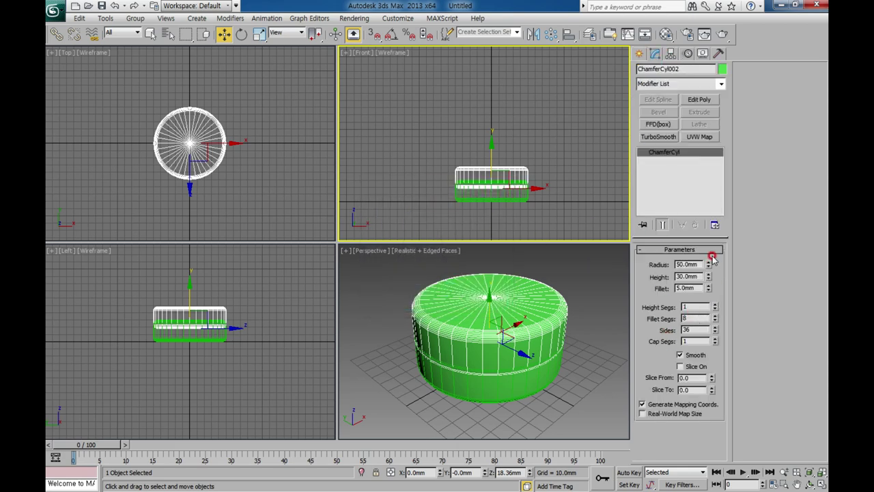
pyautogui.moveTo(707, 266); pyautogui.dragTo(710, 287)
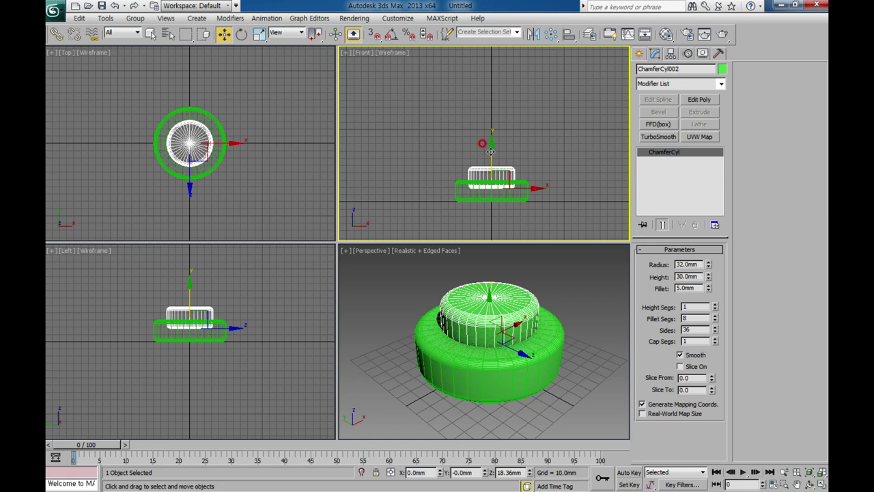
pyautogui.keyDown('shift'); pyautogui.moveTo(489, 150); pyautogui.dragTo(496, 138); pyautogui.keyUp('shift')
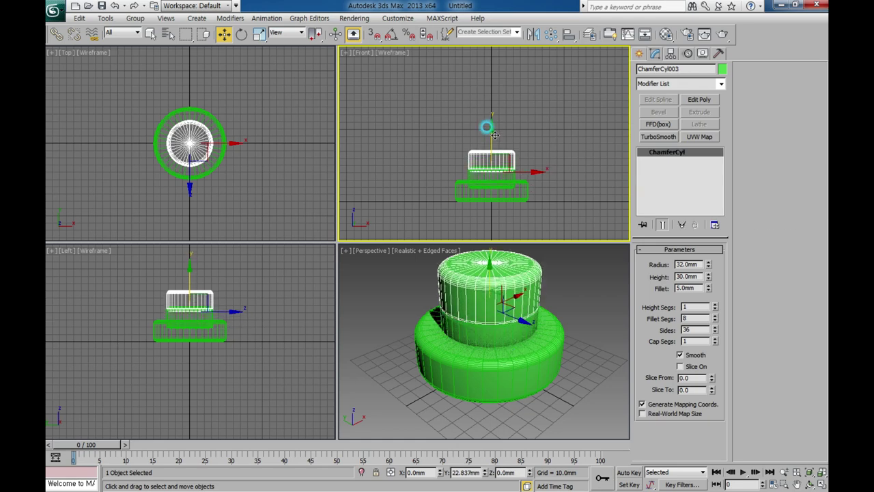
# Confirm the copy and narrow it into a 15.68 mm-radius, 106.8 mm-tall shaft
pyautogui.click(448, 295)
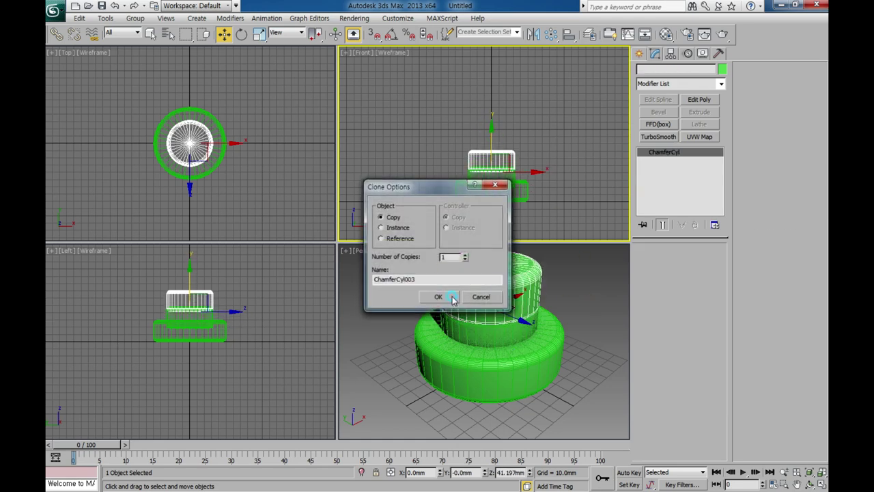
pyautogui.click(704, 265)
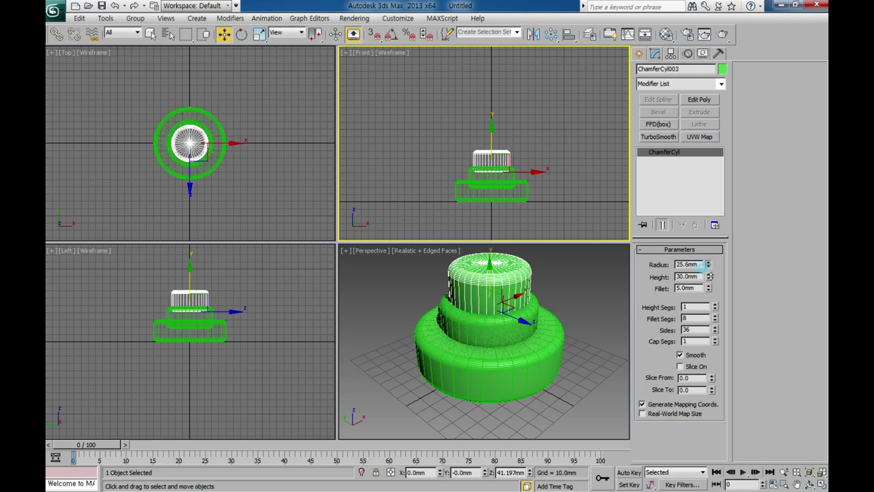
pyautogui.moveTo(709, 267)
pyautogui.mouseDown()
pyautogui.moveTo(711, 291)
pyautogui.moveTo(706, 140)
pyautogui.mouseUp()
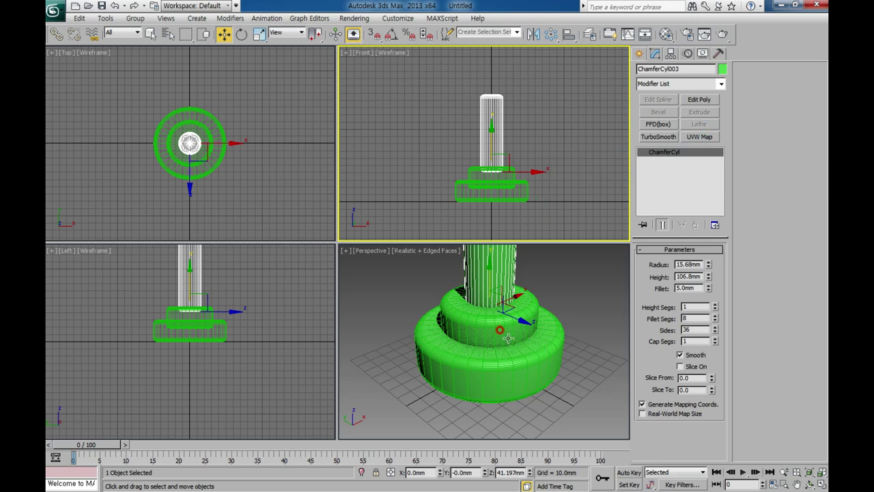
pyautogui.scroll(3, 508, 337)
pyautogui.scroll(-4, 488, 385)
pyautogui.scroll(-1, 494, 379)
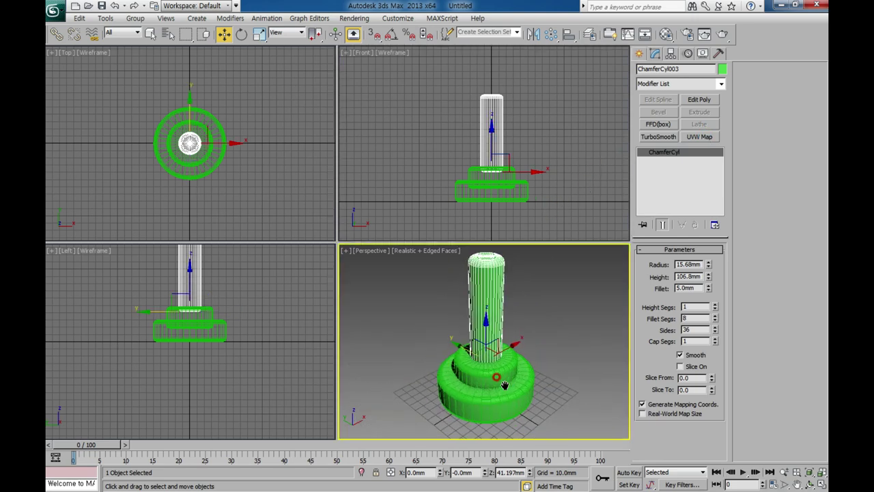
# Maximize the Perspective view with Alt+W, frame the stacked cylinders, and select the base disc
pyautogui.click(559, 400)
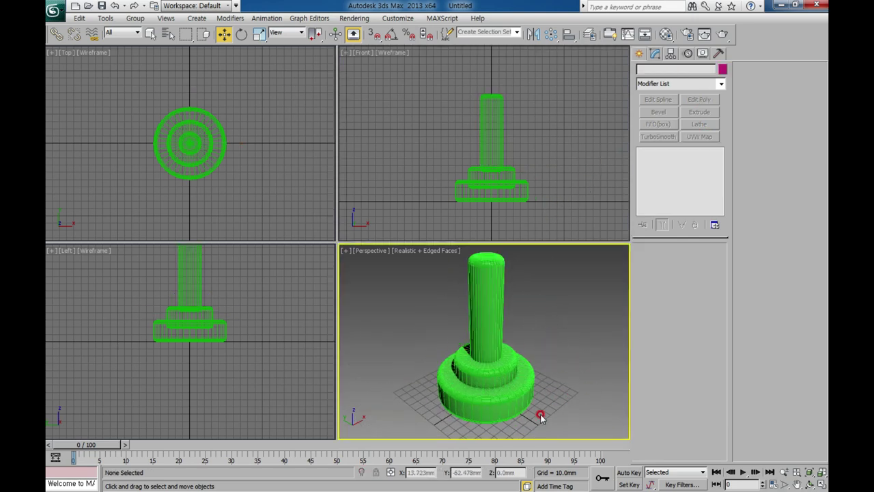
pyautogui.hotkey('alt', 'w')
pyautogui.scroll(1, 365, 306)
pyautogui.scroll(3, 360, 298)
pyautogui.scroll(-2, 358, 262)
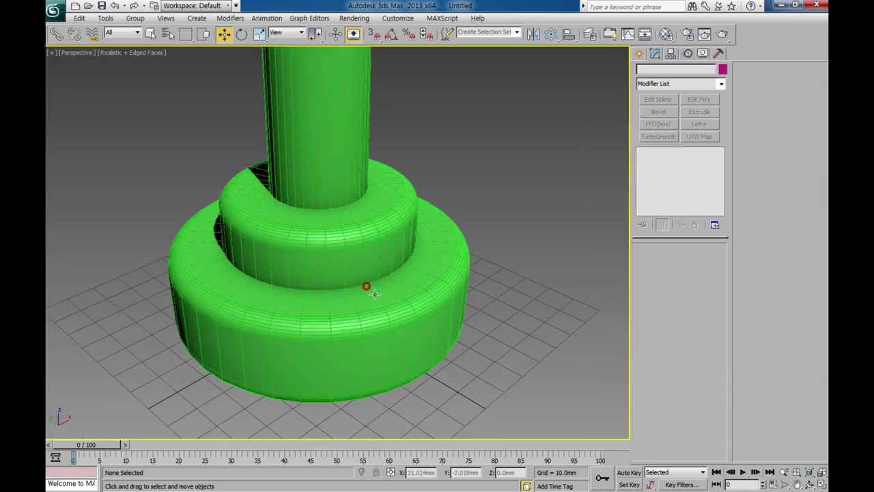
pyautogui.scroll(1, 369, 298)
pyautogui.scroll(1, 377, 316)
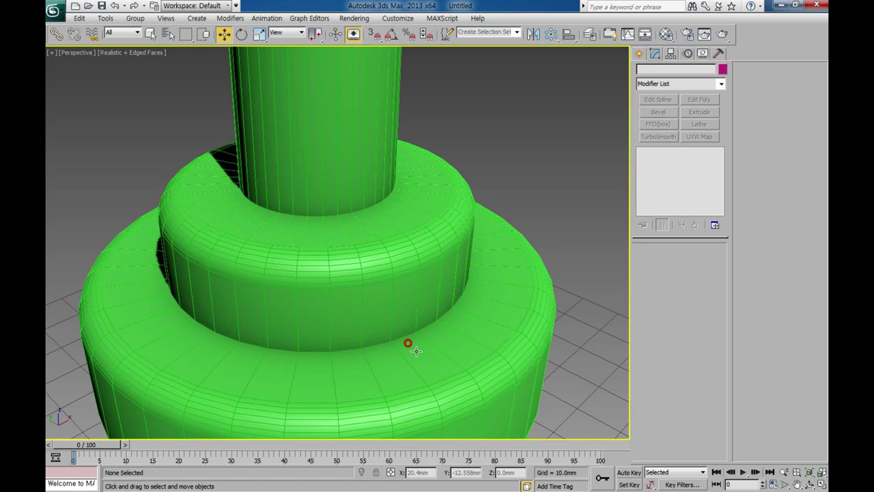
pyautogui.scroll(-4, 416, 350)
pyautogui.scroll(2, 387, 357)
pyautogui.scroll(-1, 396, 298)
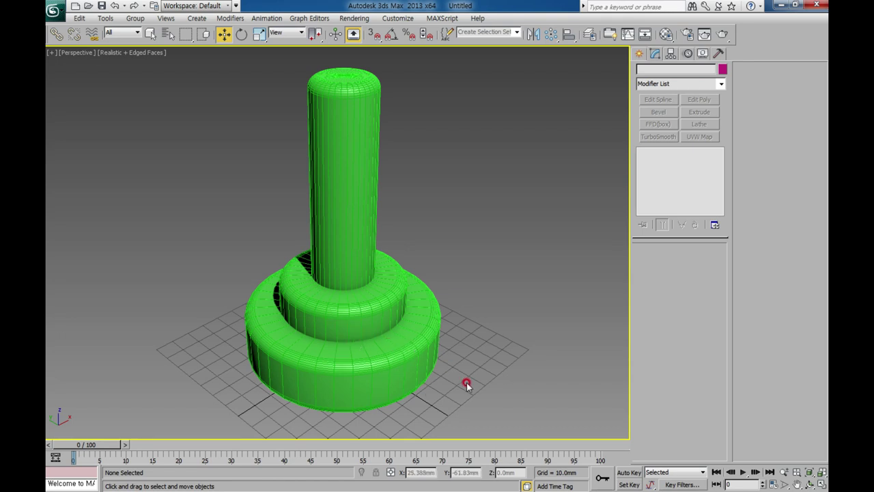
pyautogui.click(406, 339)
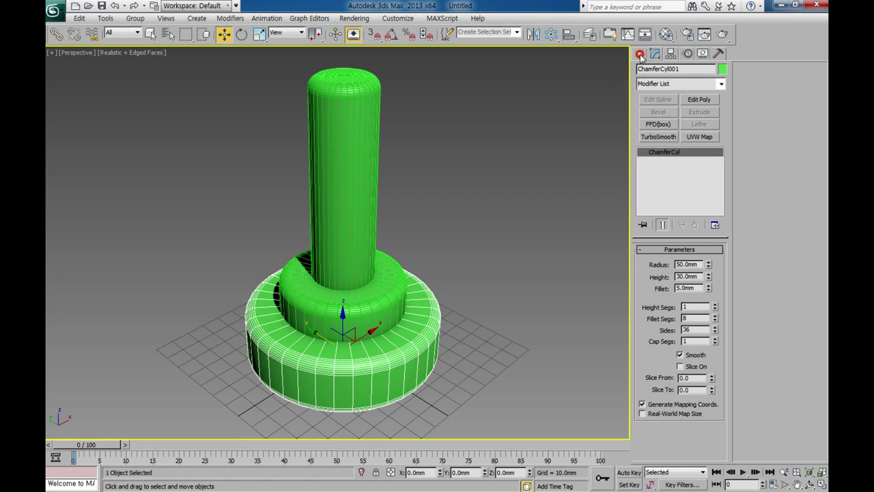
# Combine the base disc with the middle cylinder in a ProBoolean Union, then apply Edit Poly
pyautogui.click(640, 54)
pyautogui.click(653, 86)
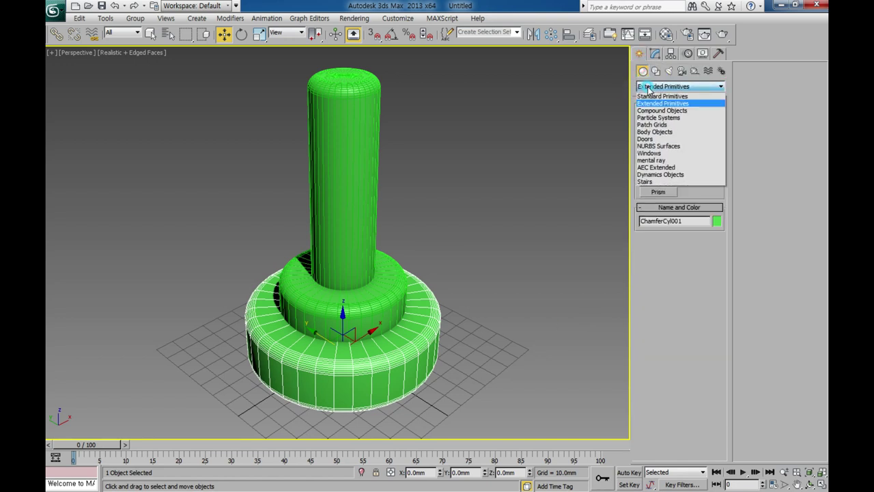
pyautogui.click(652, 108)
pyautogui.click(628, 222)
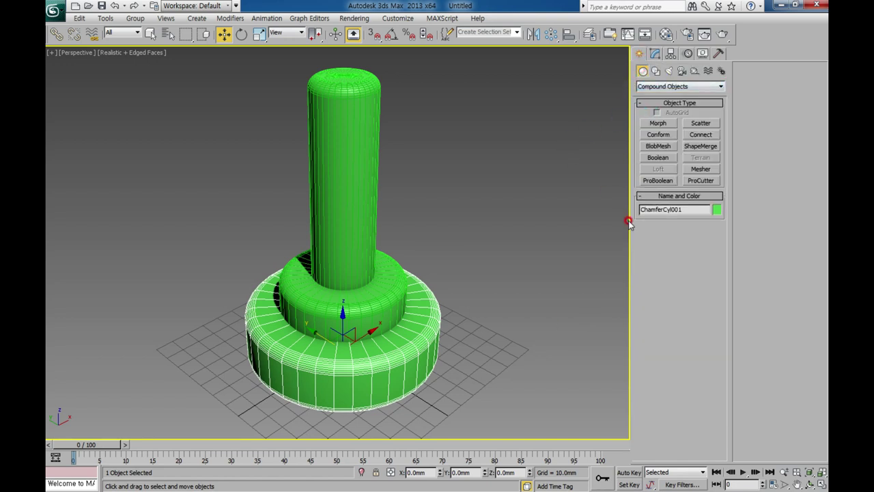
pyautogui.click(658, 180)
pyautogui.click(746, 87)
pyautogui.click(669, 237)
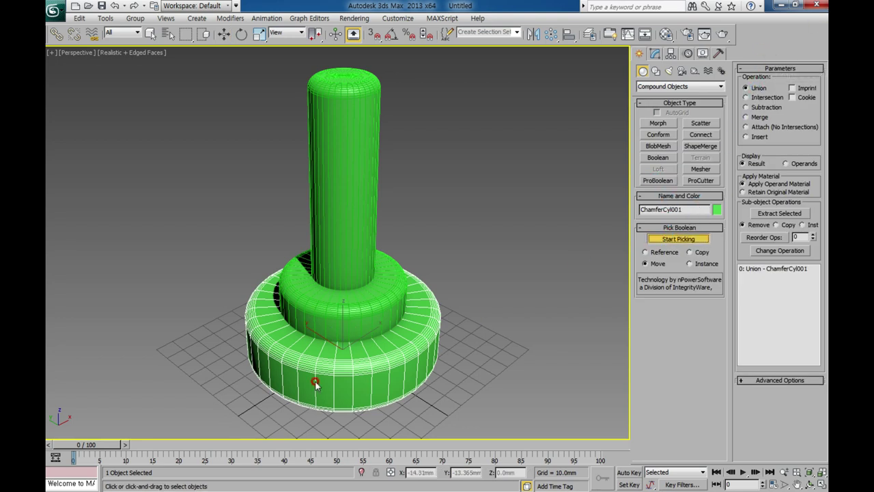
pyautogui.click(308, 313)
pyautogui.click(317, 273)
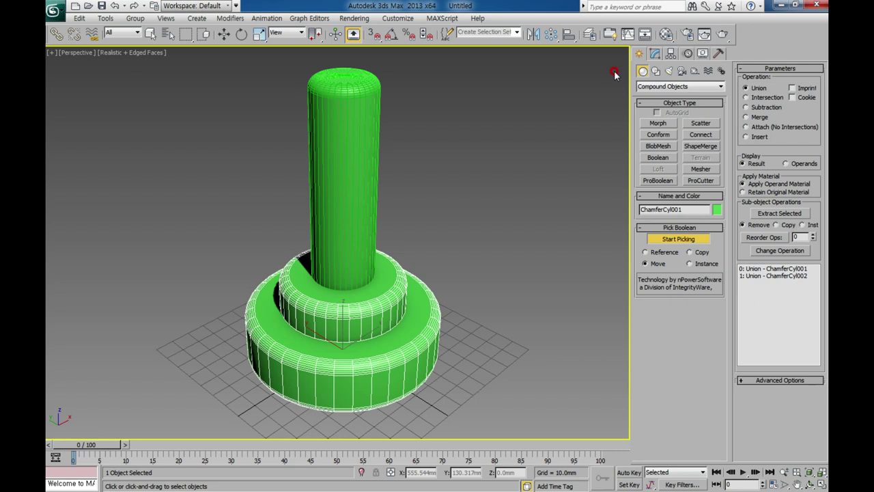
pyautogui.click(654, 56)
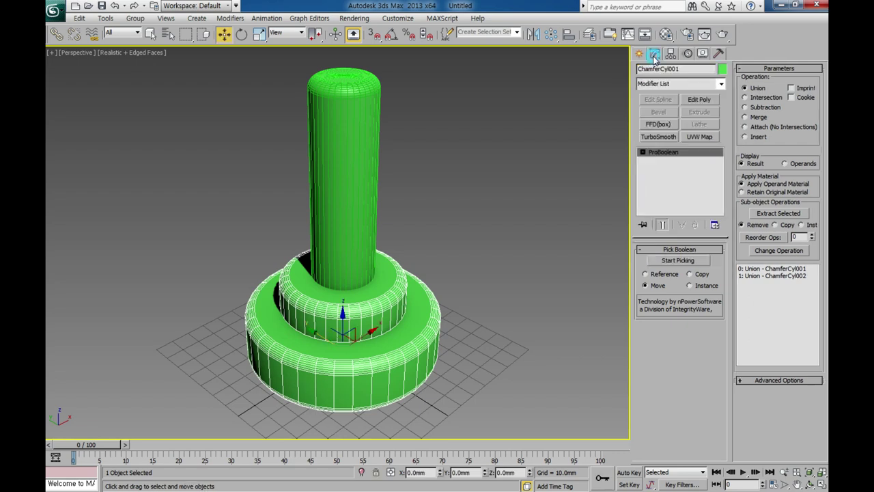
pyautogui.click(701, 100)
# Select the edge ring where the middle disc meets the base
pyautogui.click(665, 335)
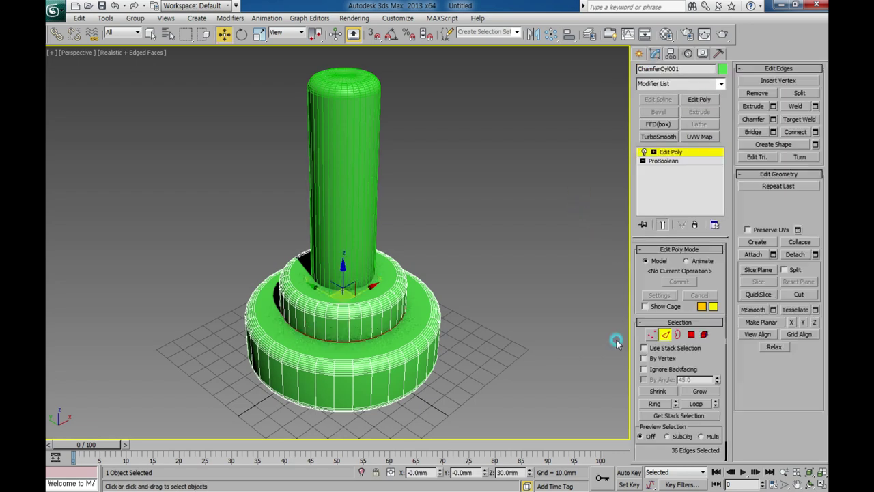
pyautogui.scroll(1, 403, 363)
pyautogui.scroll(2, 383, 362)
pyautogui.scroll(-1, 217, 294)
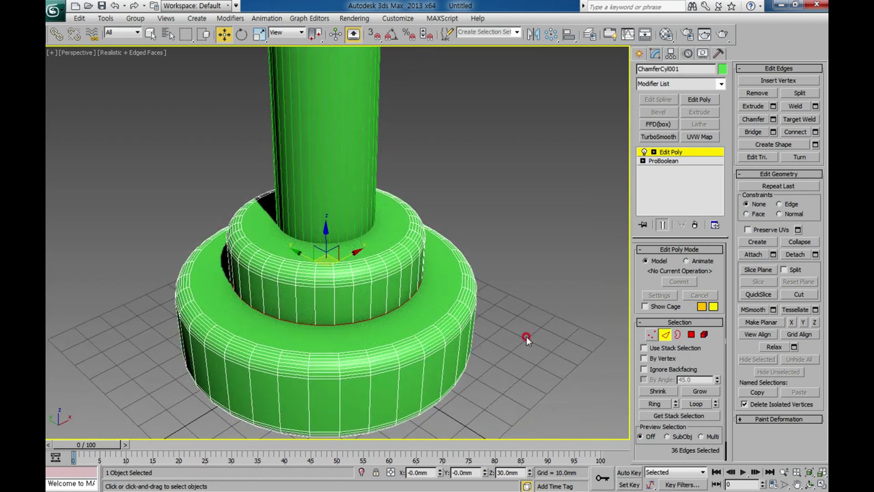
# Chamfer the seam edges by 1.5 mm with 5 segments, then exit Edge mode
pyautogui.click(773, 119)
pyautogui.moveTo(544, 133); pyautogui.dragTo(493, 144)
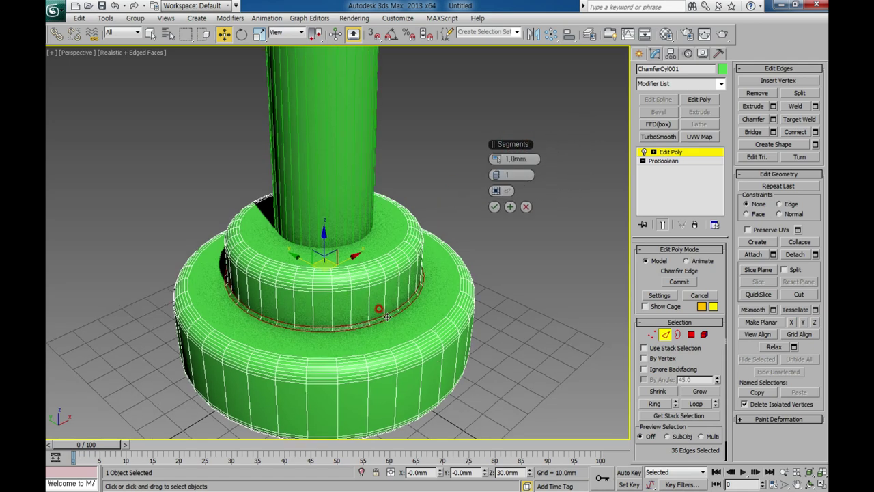
pyautogui.scroll(3, 362, 304)
pyautogui.scroll(2, 463, 218)
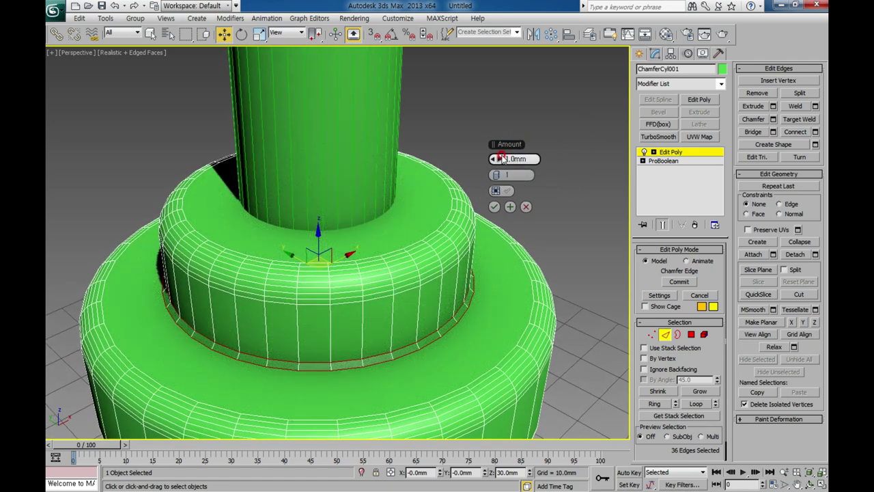
pyautogui.doubleClick(511, 159)
pyautogui.write('1,5')
pyautogui.click(510, 175)
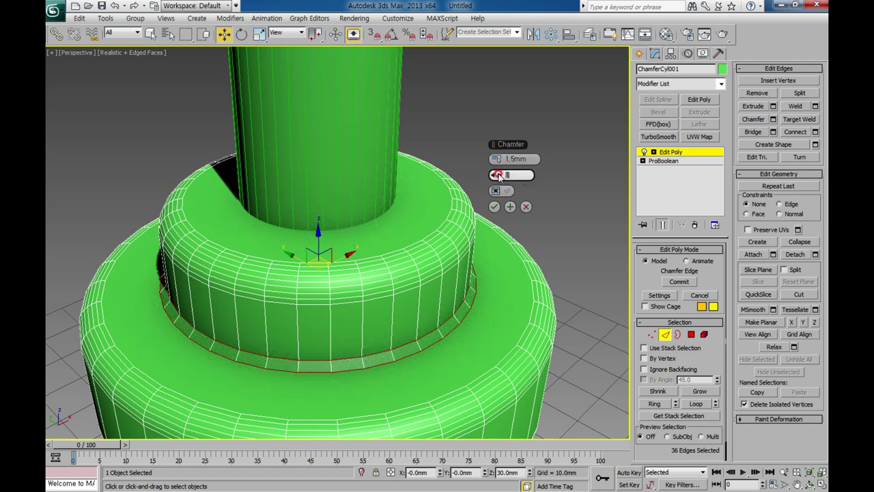
pyautogui.moveTo(495, 174); pyautogui.dragTo(497, 176)
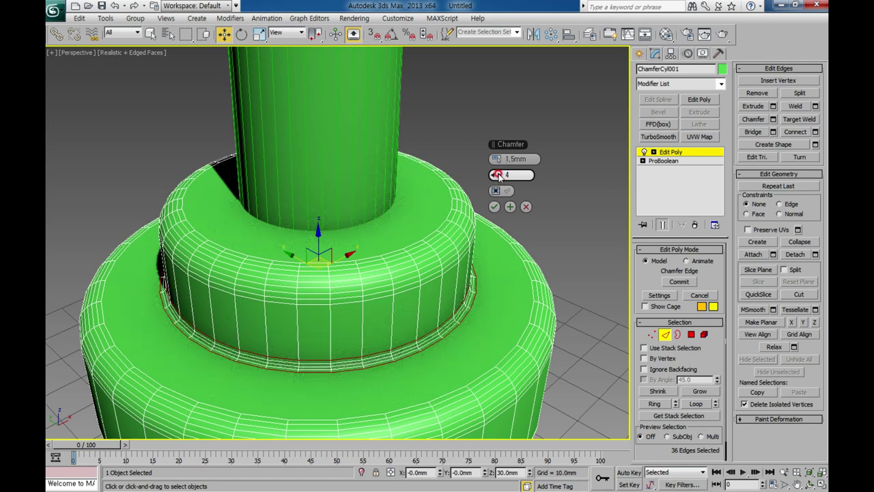
pyautogui.click(416, 357)
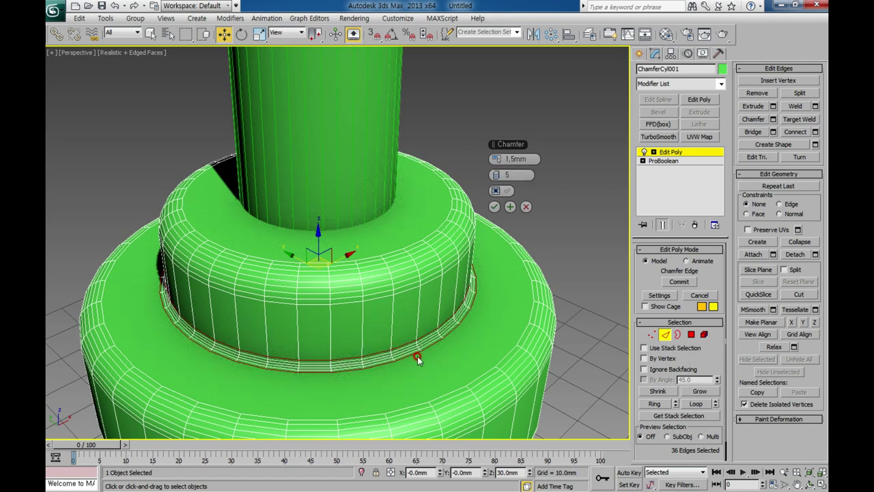
pyautogui.click(511, 206)
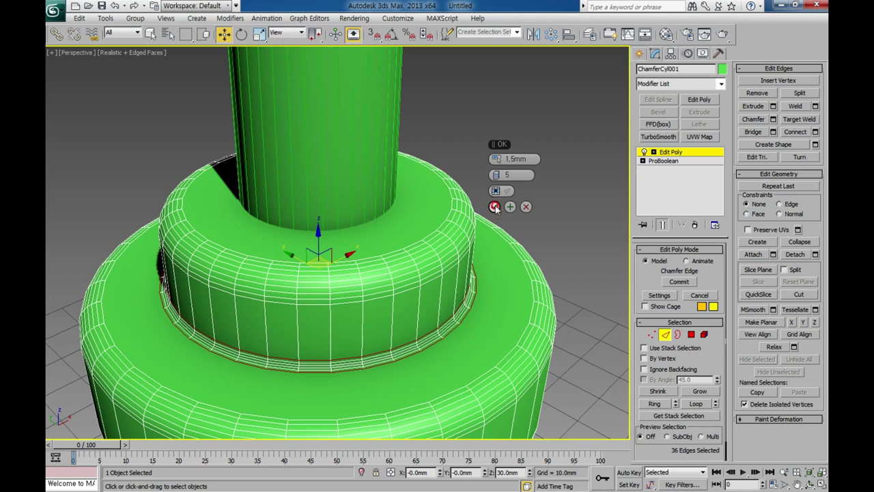
pyautogui.rightClick(602, 194)
pyautogui.click(665, 335)
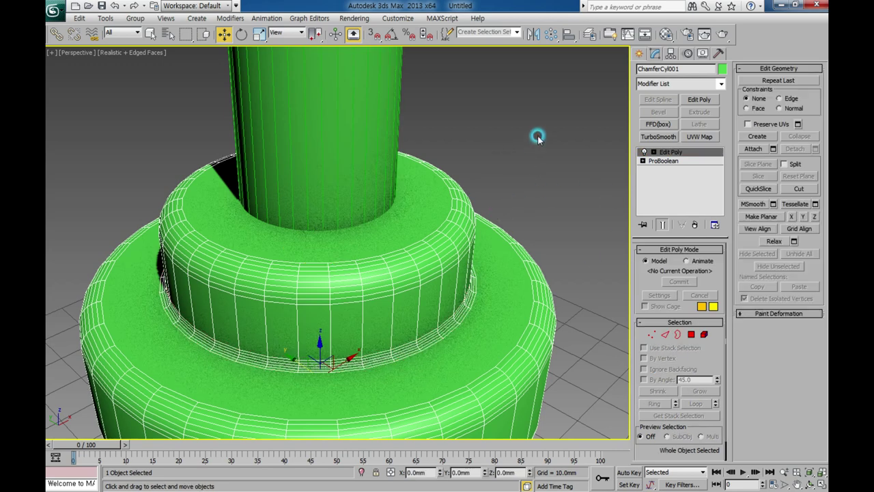
pyautogui.scroll(-1, 507, 273)
pyautogui.scroll(-2, 478, 276)
# Pick the shaft ChamferCyl003 into the ProBoolean union and add an Edit Poly modifier on top
pyautogui.scroll(-1, 458, 279)
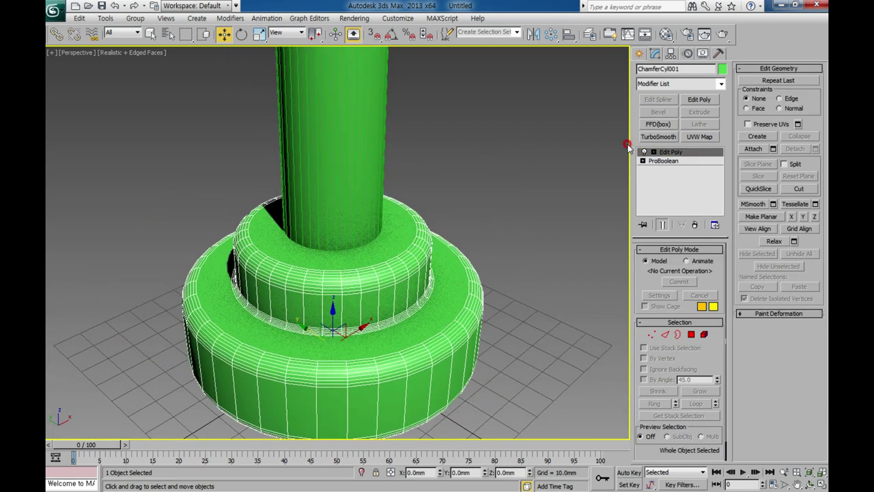
pyautogui.click(642, 53)
pyautogui.click(657, 69)
pyautogui.click(659, 182)
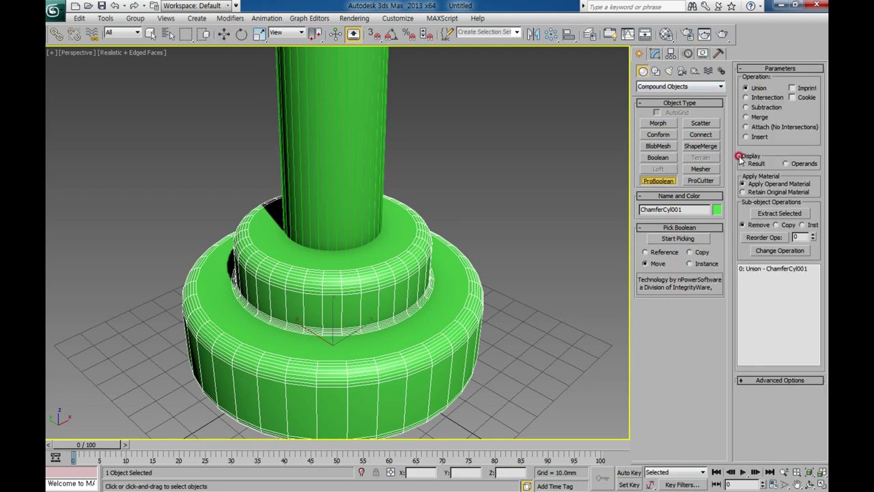
pyautogui.click(679, 238)
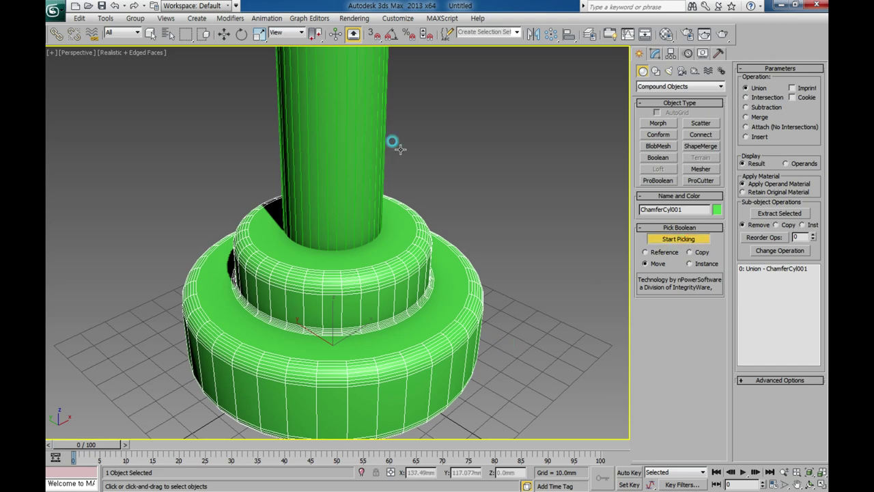
pyautogui.click(400, 148)
pyautogui.click(655, 53)
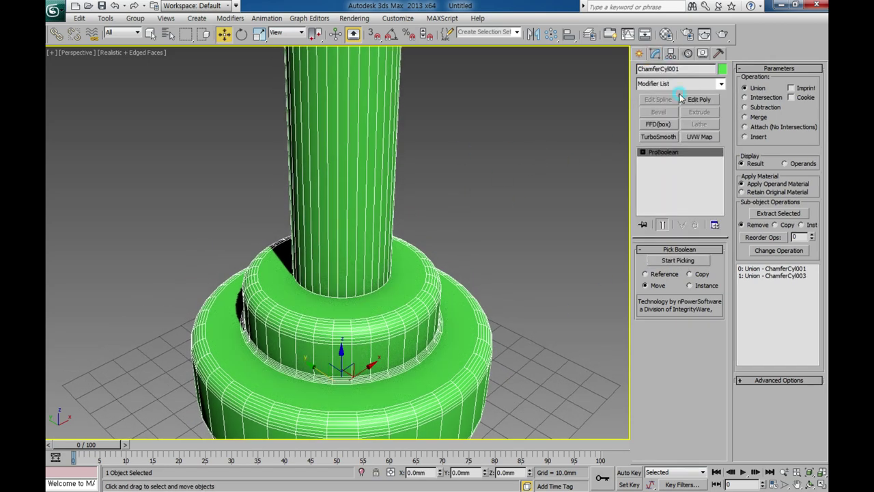
pyautogui.click(702, 99)
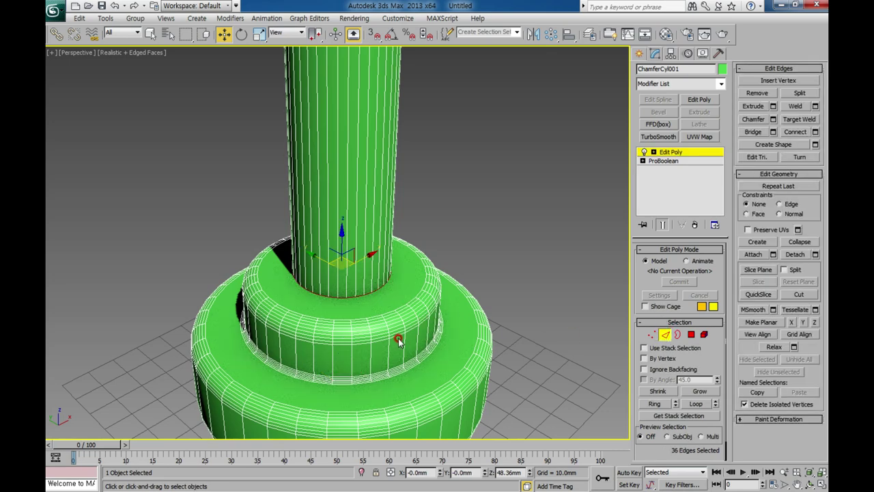
# Chamfer the shaft-to-disc joint edges by 1.5 mm with 5 segments, then deselect the model
pyautogui.scroll(3, 383, 335)
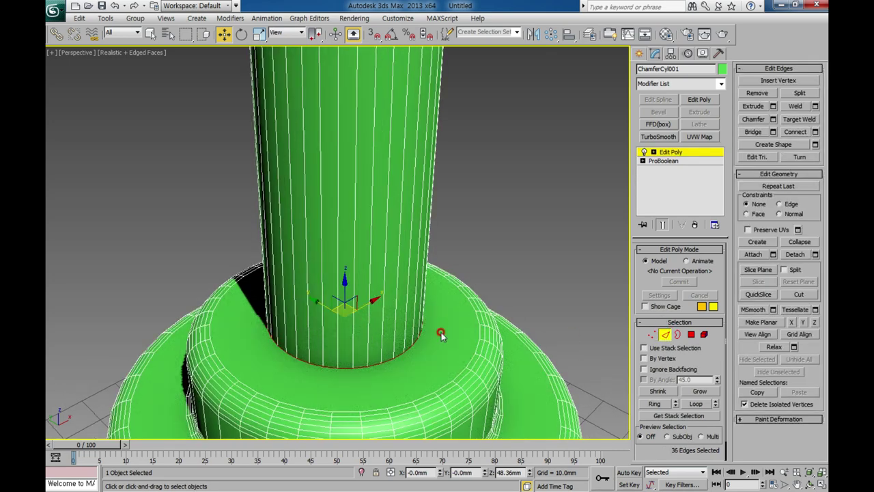
pyautogui.click(773, 119)
pyautogui.click(509, 155)
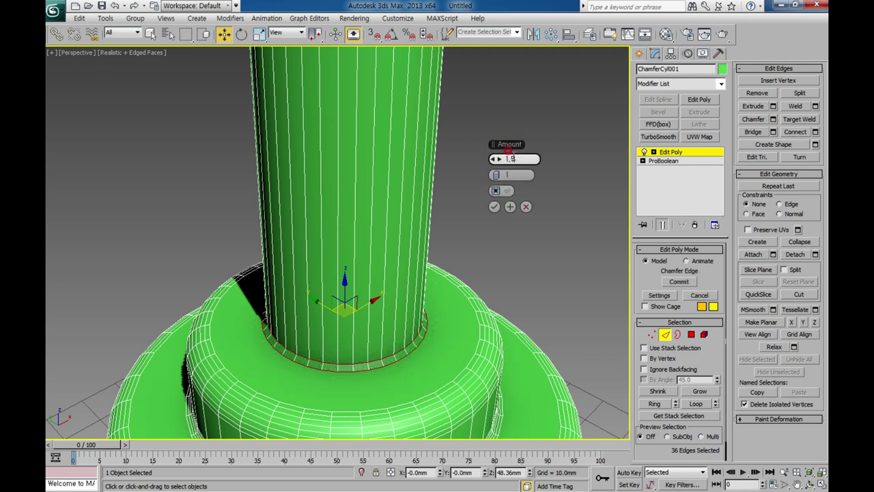
pyautogui.click(513, 173)
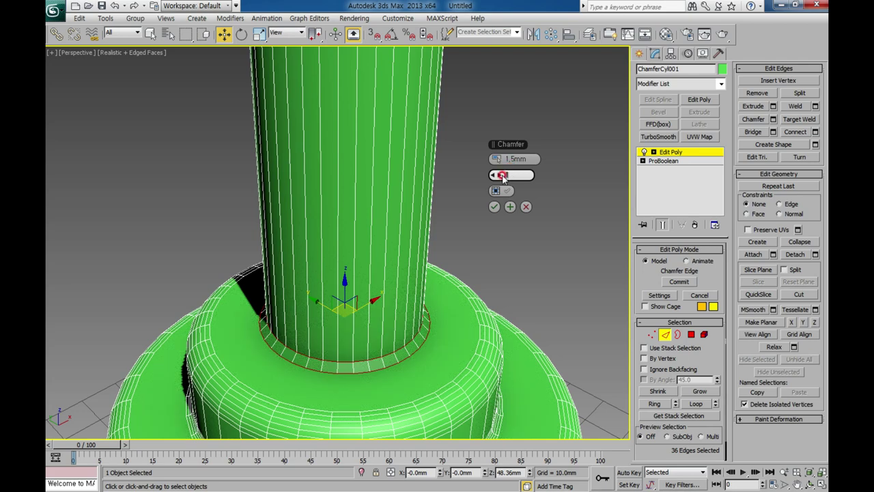
pyautogui.write('5')
pyautogui.press('Return')
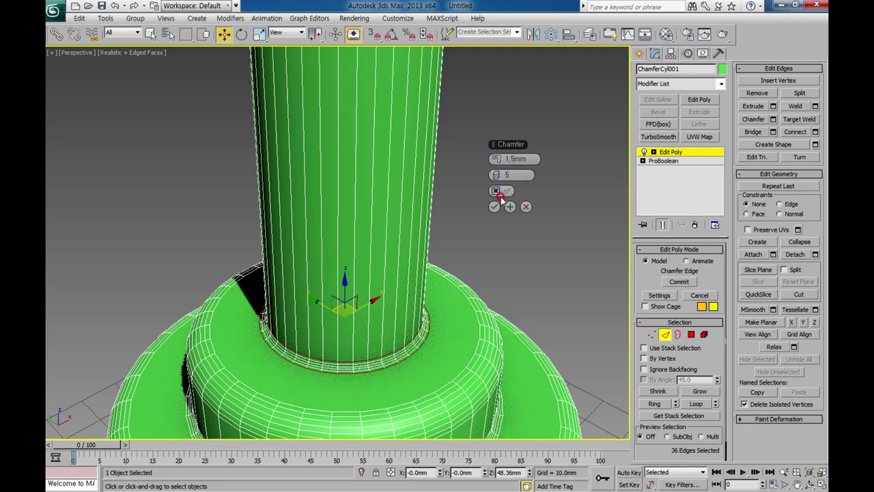
pyautogui.click(495, 207)
pyautogui.click(664, 334)
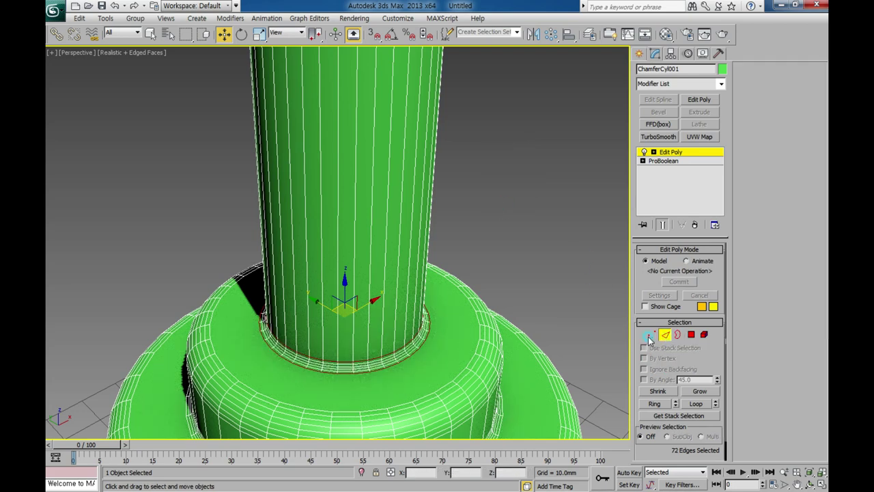
pyautogui.keyDown('alt'); pyautogui.moveTo(478, 321); pyautogui.dragTo(488, 297, button='middle'); pyautogui.keyUp('alt')
pyautogui.scroll(-5, 488, 297)
pyautogui.keyDown('alt'); pyautogui.moveTo(405, 314); pyautogui.dragTo(386, 327, button='middle'); pyautogui.keyUp('alt')
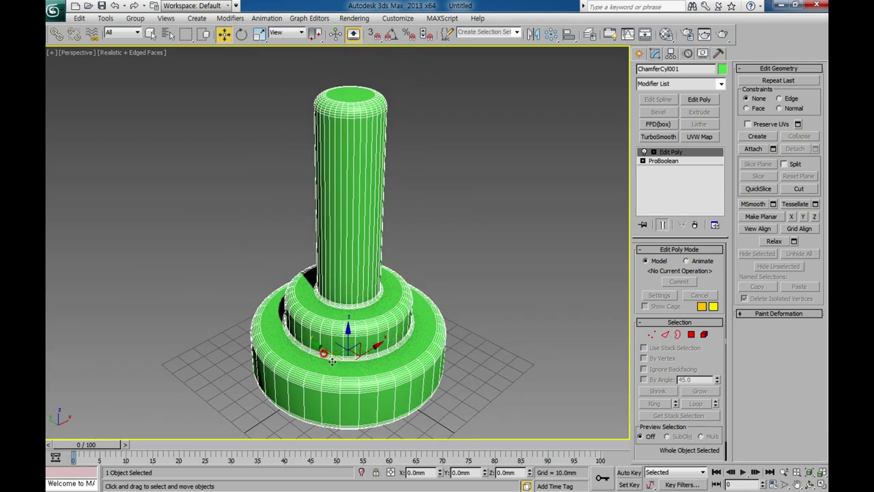
pyautogui.click(534, 333)
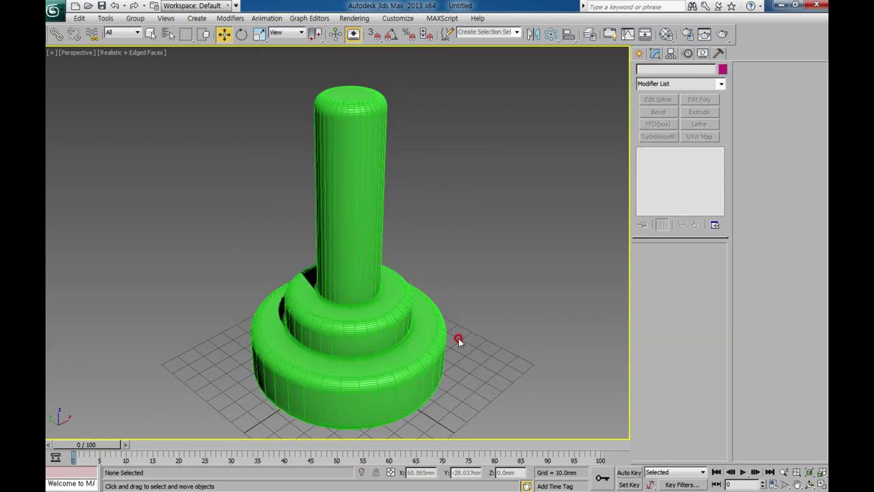
# Restore the four viewports and draw a chamfer box in the Top view beside the bolt
pyautogui.hotkey('alt', 'w')
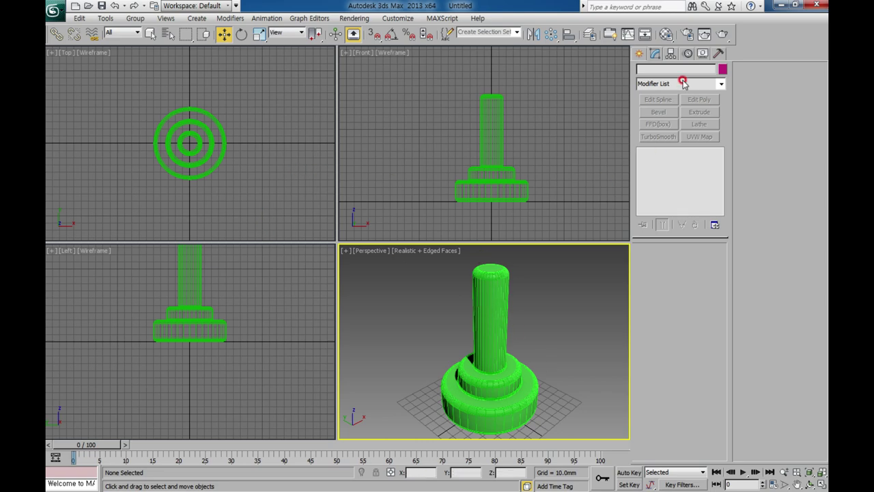
pyautogui.click(639, 54)
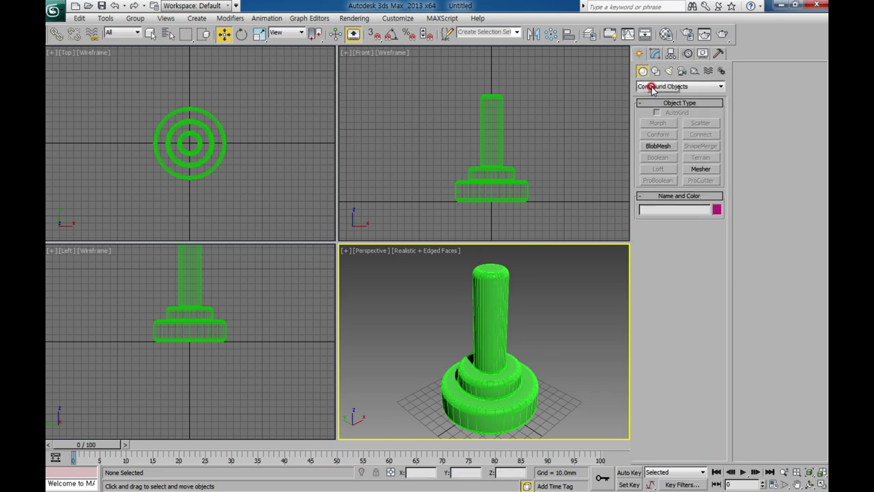
pyautogui.click(652, 88)
pyautogui.click(710, 98)
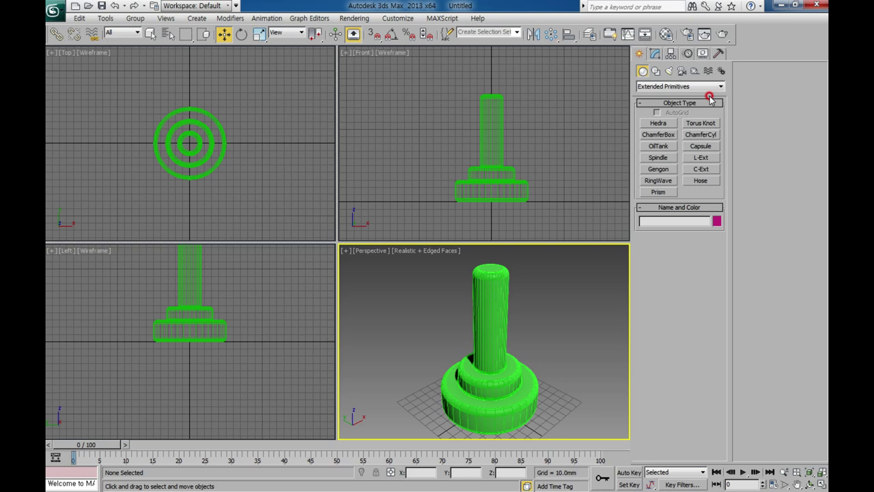
pyautogui.click(660, 135)
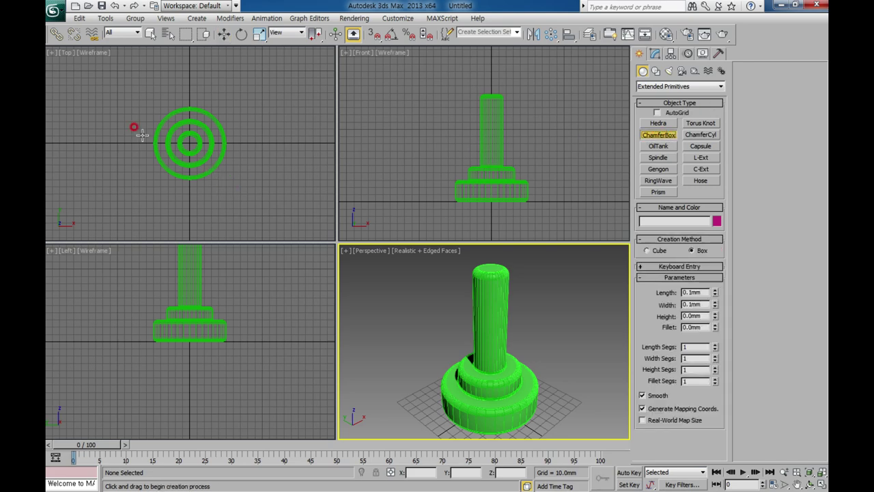
pyautogui.moveTo(202, 220); pyautogui.dragTo(286, 220)
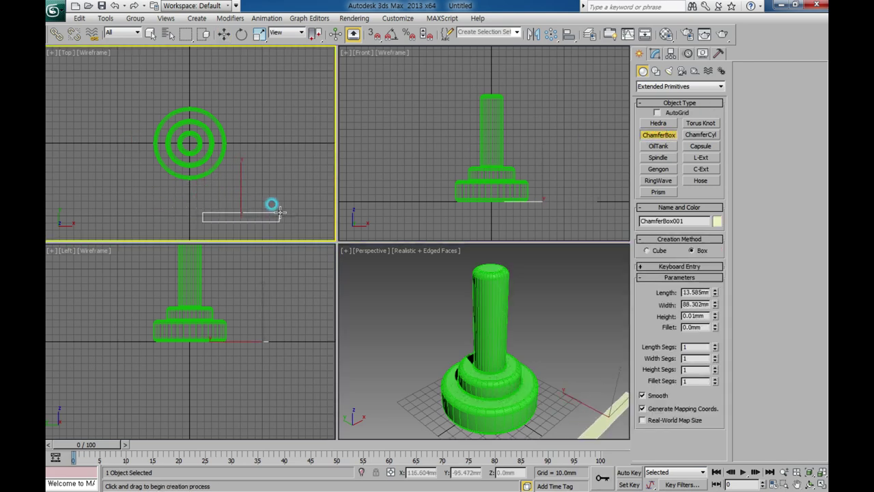
pyautogui.click(293, 104)
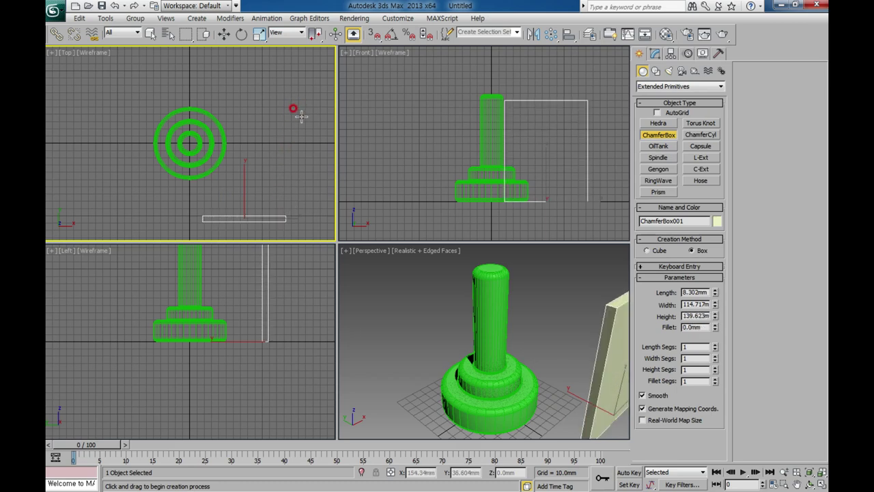
# Set the chamfer box to length 6, width 120, height 200, and fillet 1.5 with 5 segments
pyautogui.click(692, 294)
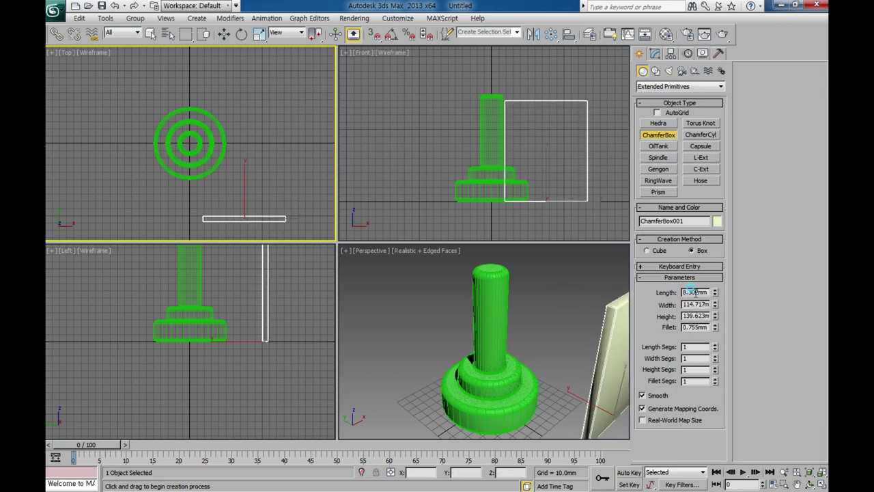
pyautogui.write('6')
pyautogui.press('Tab')
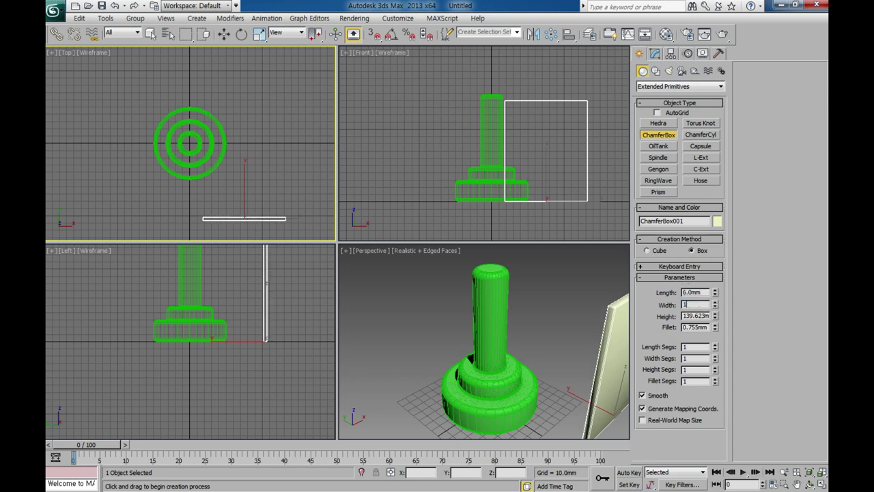
pyautogui.write('20')
pyautogui.press('Tab')
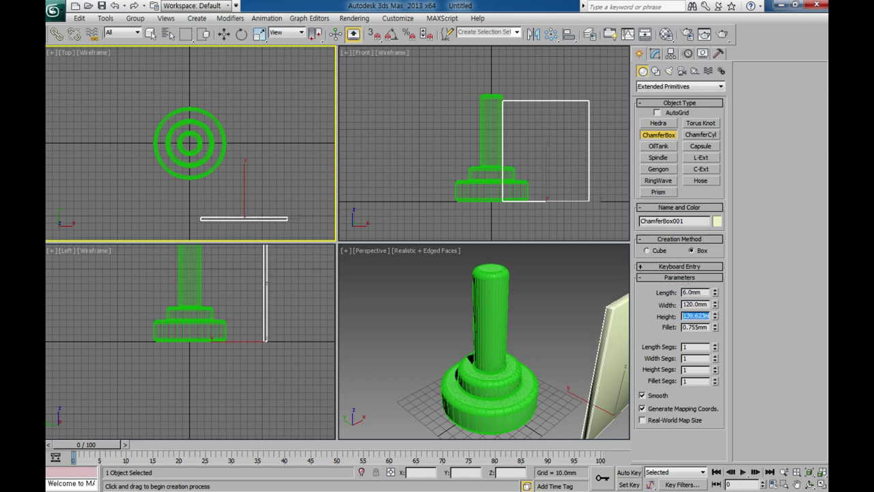
pyautogui.write('20')
pyautogui.press('Tab')
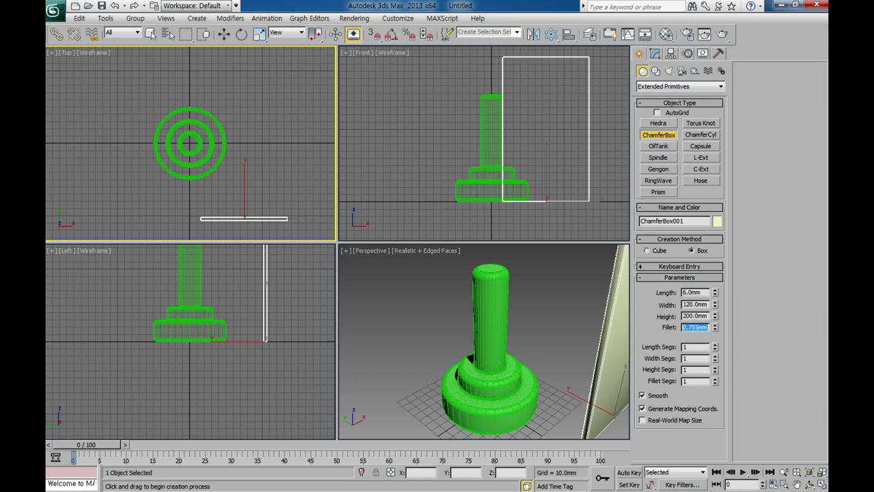
pyautogui.write('1.5')
pyautogui.press('Tab')
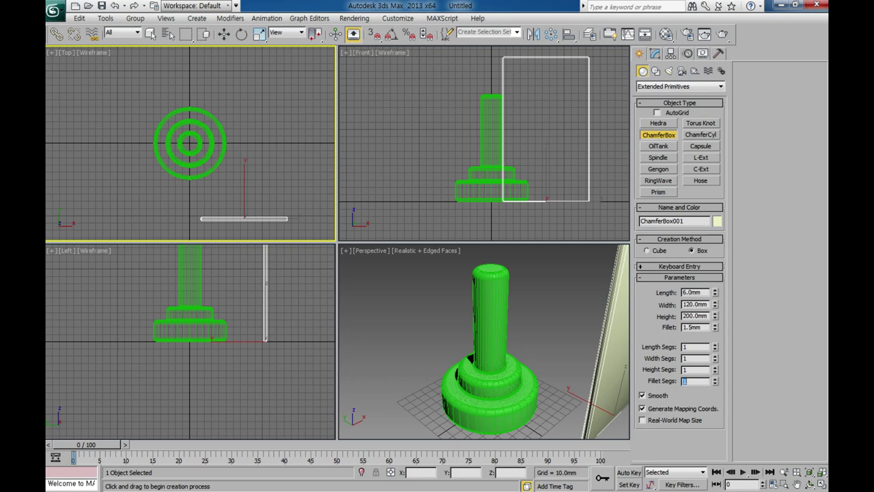
pyautogui.write('5')
pyautogui.write('3')
pyautogui.press('Return')
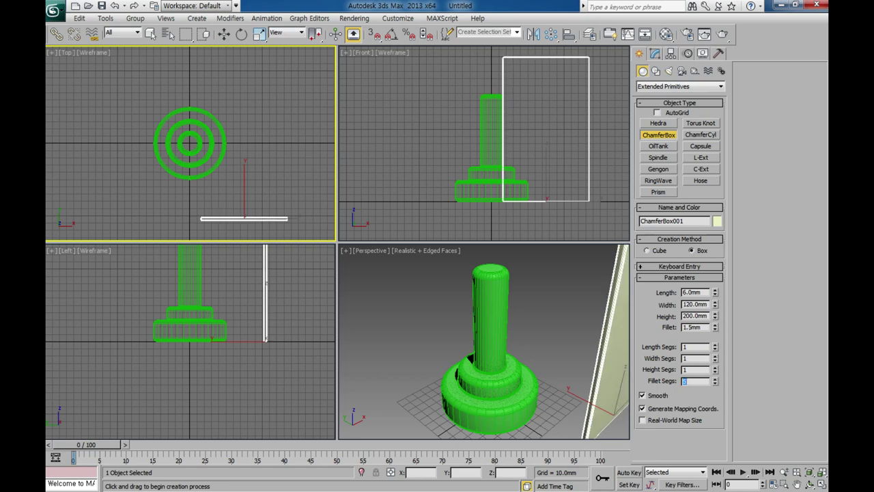
pyautogui.scroll(3, 560, 370)
pyautogui.scroll(3, 491, 328)
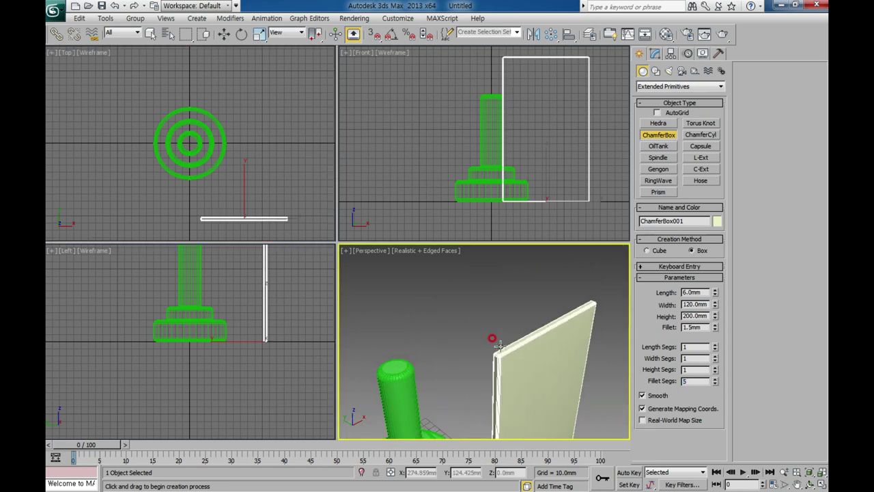
pyautogui.scroll(2, 520, 376)
pyautogui.moveTo(520, 377)
pyautogui.keyDown('alt'); pyautogui.mouseDown(button='middle')
pyautogui.moveTo(543, 379)
pyautogui.moveTo(542, 338)
pyautogui.mouseUp(button='middle'); pyautogui.keyUp('alt')
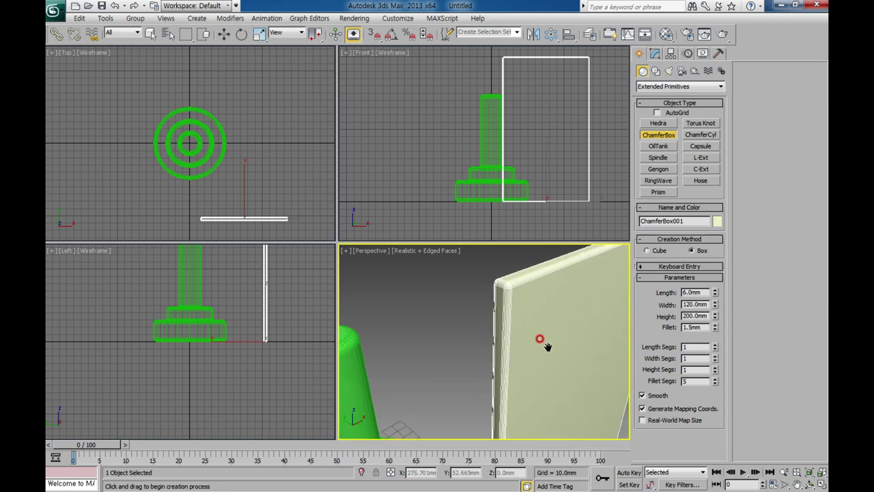
pyautogui.moveTo(275, 205); pyautogui.dragTo(253, 136, button='middle')
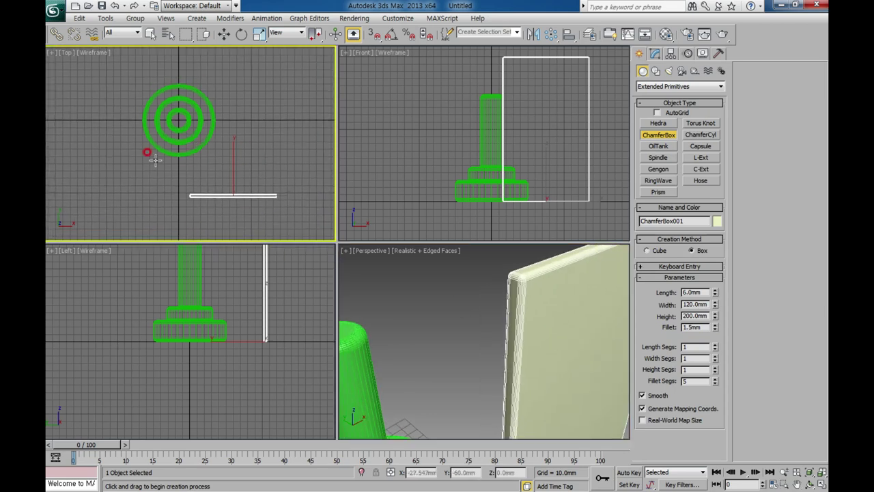
# Align ChamferBox001 centre-to-centre with the chamfer cylinder on X, Y and Z positions
pyautogui.click(569, 34)
pyautogui.click(169, 122)
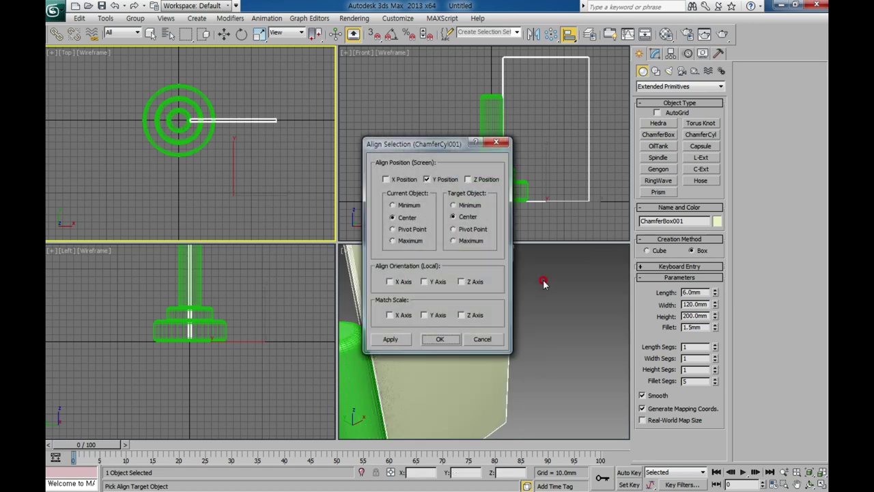
pyautogui.click(386, 179)
pyautogui.click(428, 180)
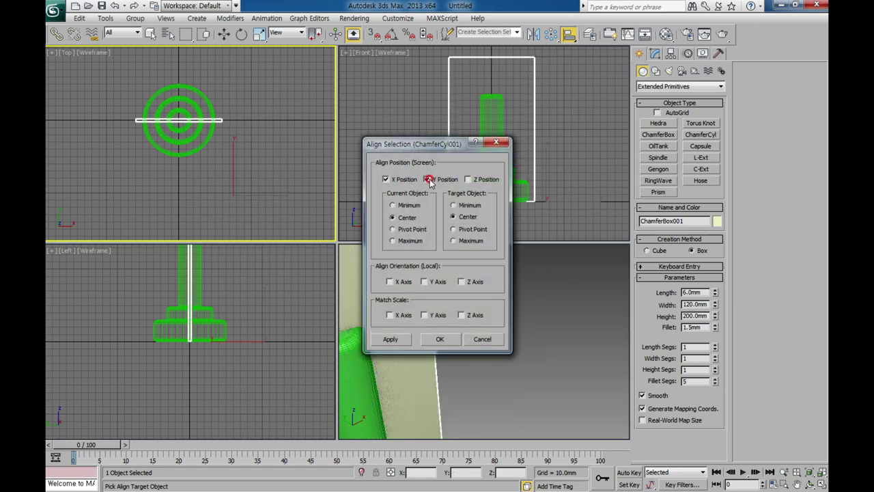
pyautogui.click(477, 182)
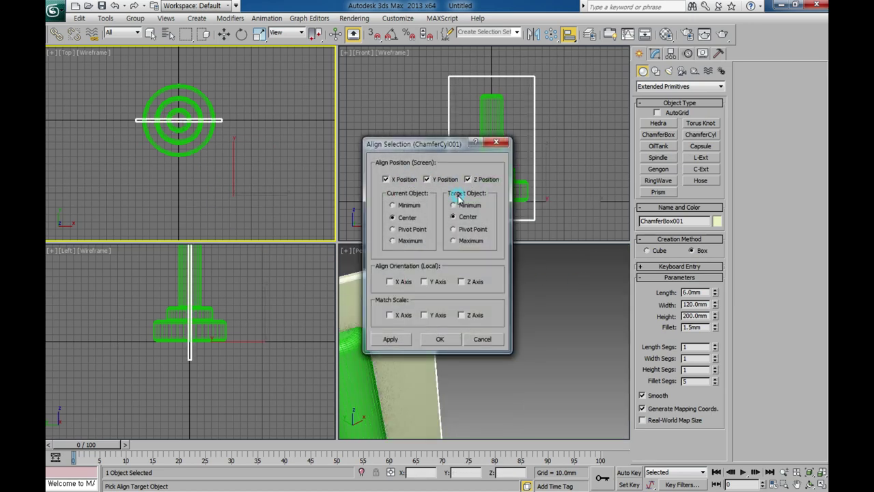
pyautogui.click(445, 340)
# Raise ChamferBox001 in the Front view to Z 66.394mm so it slices through the shaft top
pyautogui.scroll(-3, 388, 352)
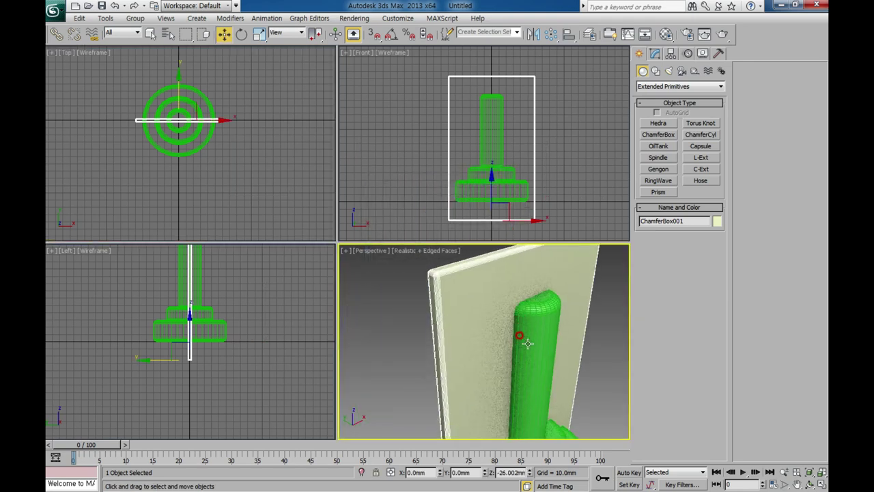
pyautogui.scroll(-3, 508, 300)
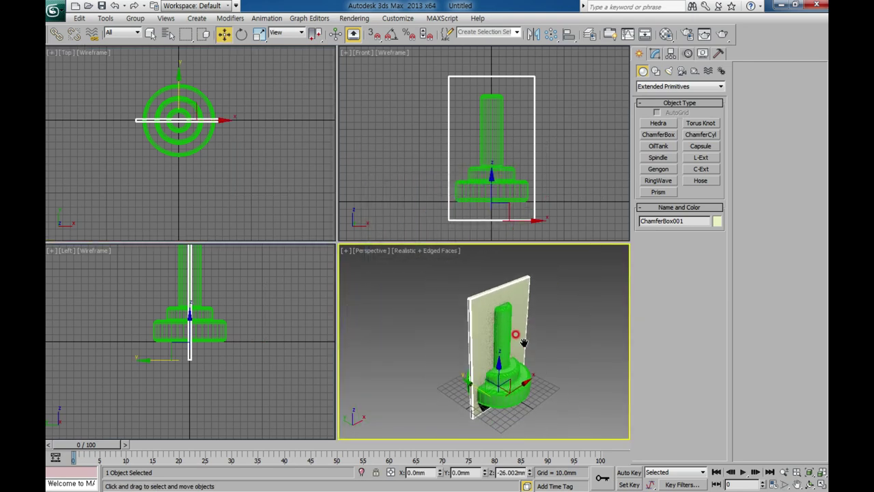
pyautogui.rightClick(406, 142)
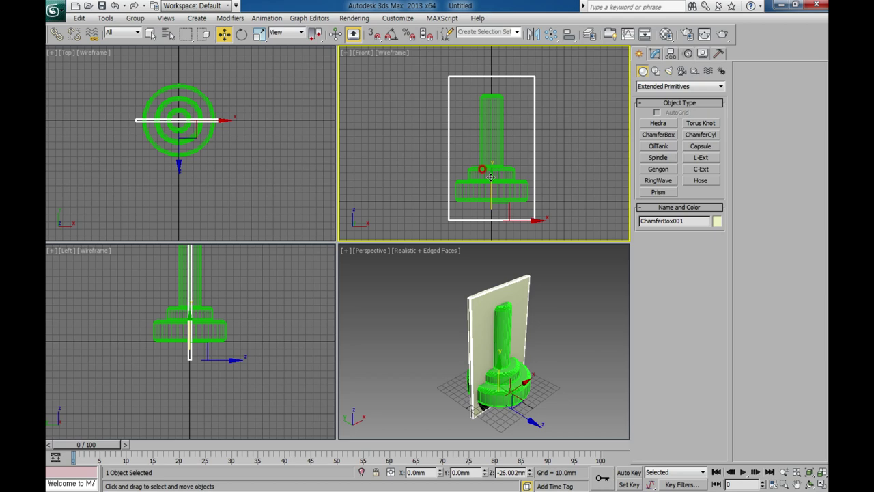
pyautogui.moveTo(491, 177); pyautogui.dragTo(484, 110)
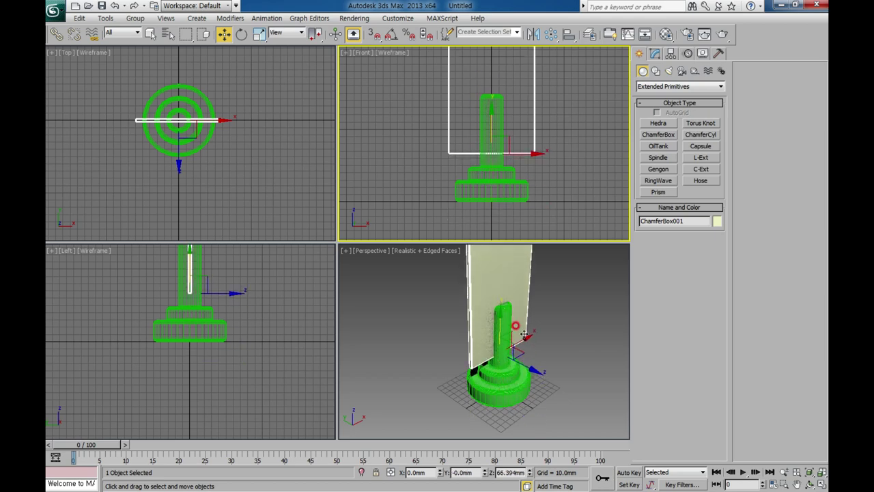
pyautogui.keyDown('alt'); pyautogui.moveTo(524, 334); pyautogui.dragTo(478, 321, button='middle'); pyautogui.keyUp('alt')
pyautogui.rightClick(180, 176)
pyautogui.moveTo(246, 140); pyautogui.dragTo(235, 172, button='middle')
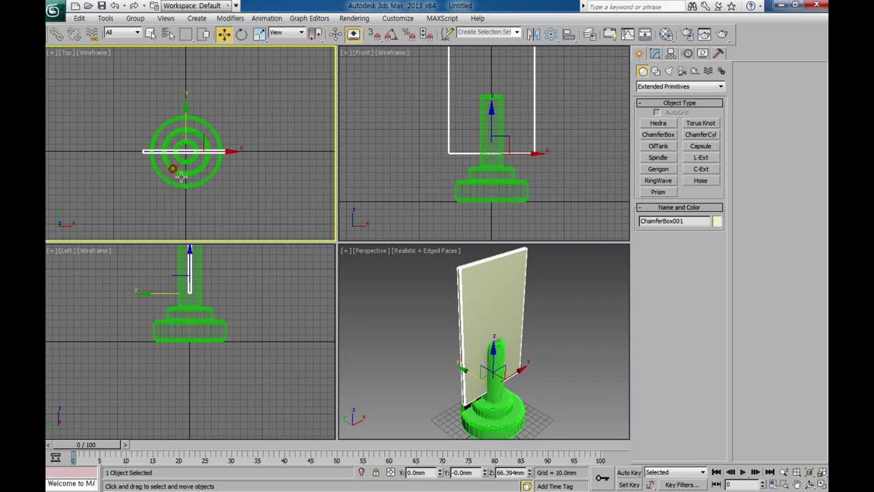
# Clone the chamfer box as an independent Copy named ChamferBox002
pyautogui.click(81, 18)
pyautogui.click(100, 100)
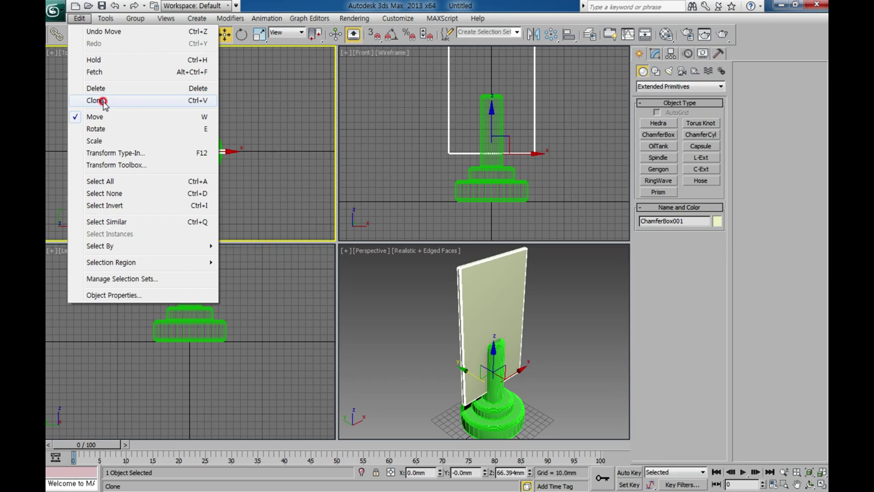
pyautogui.click(250, 132)
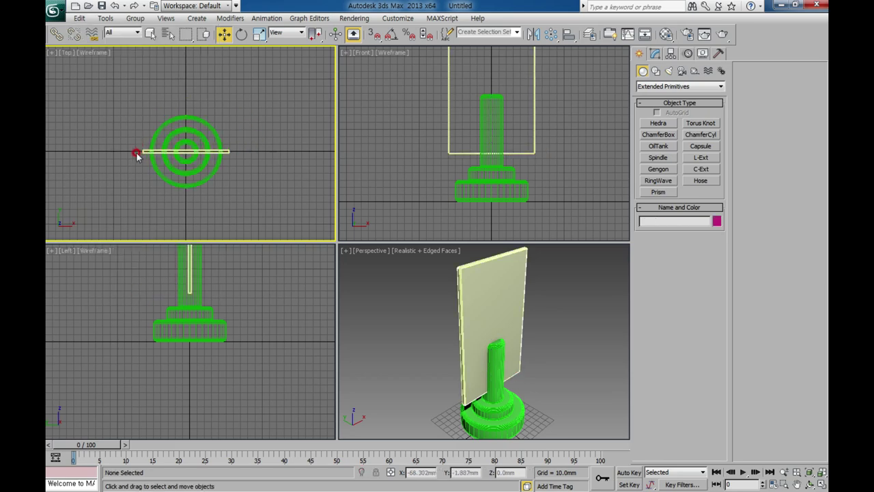
pyautogui.click(162, 143)
pyautogui.rightClick(166, 153)
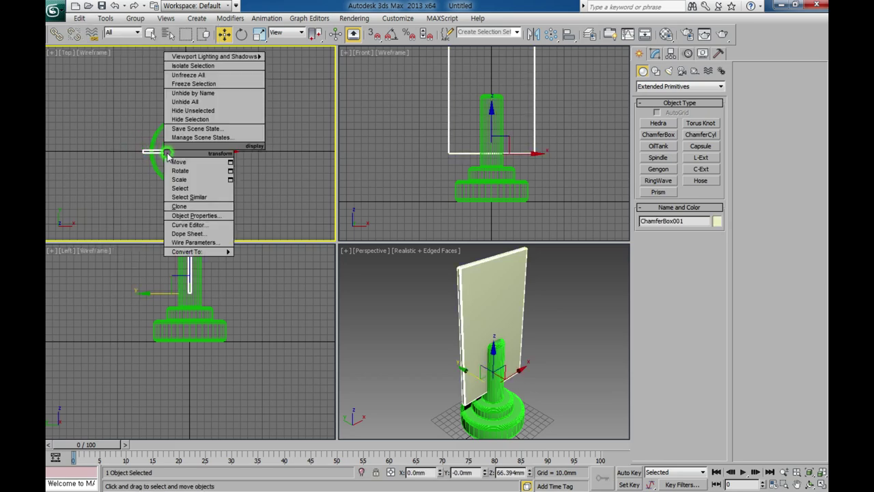
pyautogui.click(191, 206)
pyautogui.click(401, 225)
pyautogui.click(409, 291)
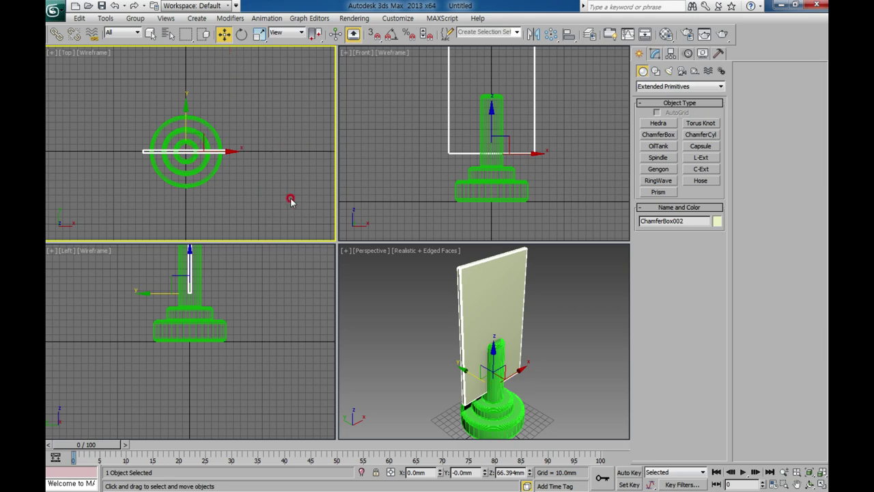
# Rotate ChamferBox002 to 90° absolute on Z so the two panels form a cross
pyautogui.click(241, 35)
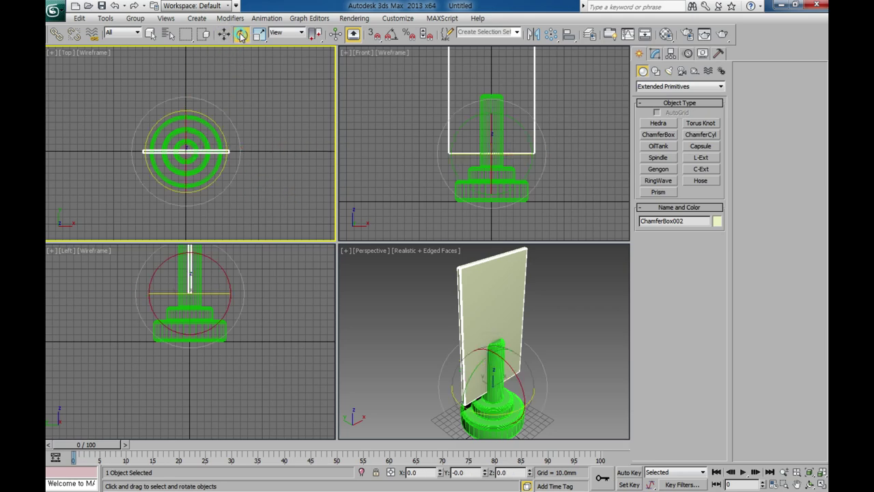
pyautogui.rightClick(241, 35)
pyautogui.doubleClick(307, 134)
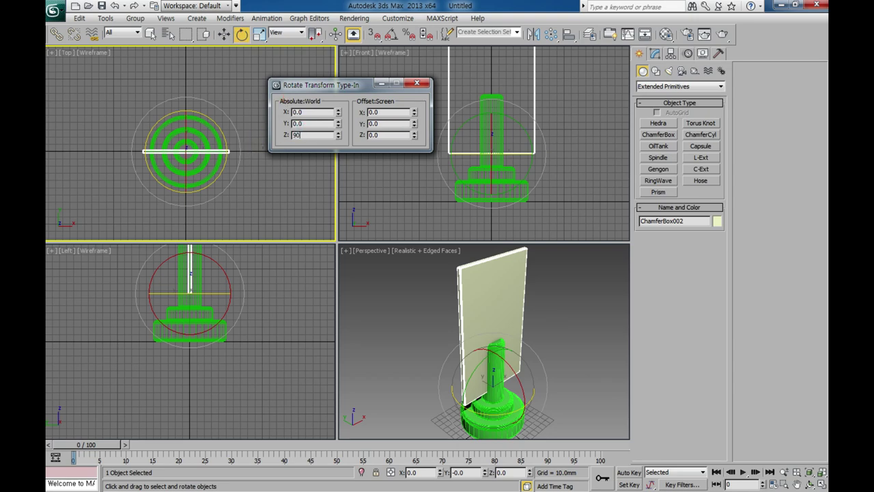
pyautogui.press('Return')
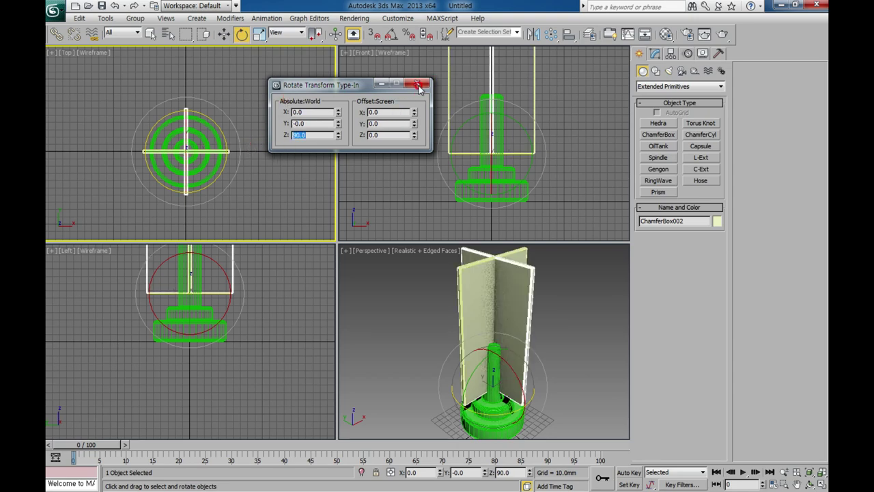
pyautogui.click(419, 87)
pyautogui.click(560, 345)
pyautogui.click(503, 413)
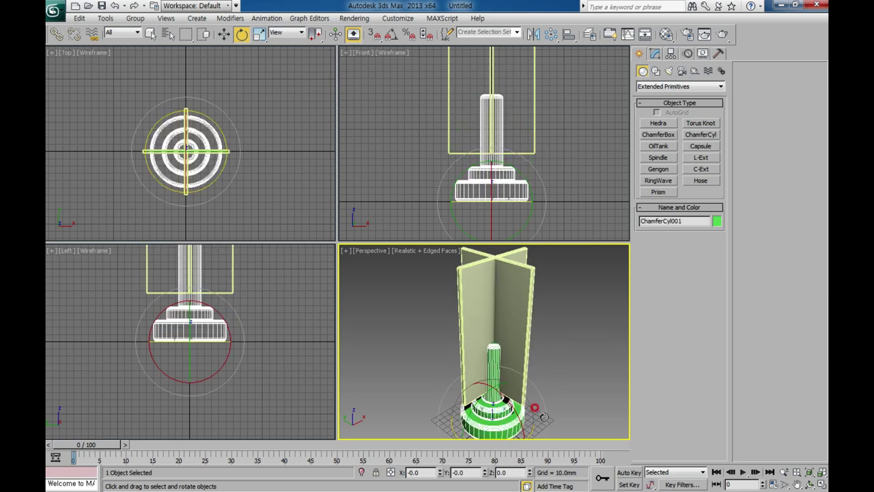
# Maximize Perspective and start a ProBoolean Subtraction on the chamfer cylinder
pyautogui.hotkey('alt', 'w')
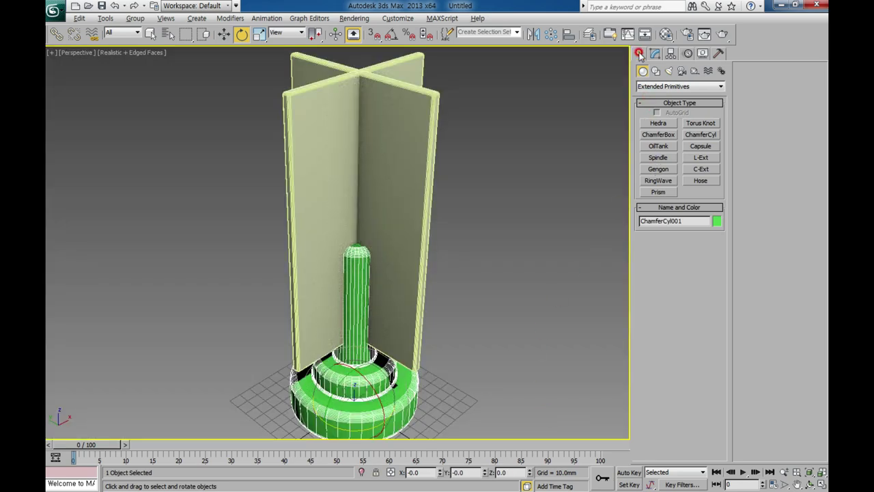
pyautogui.click(659, 86)
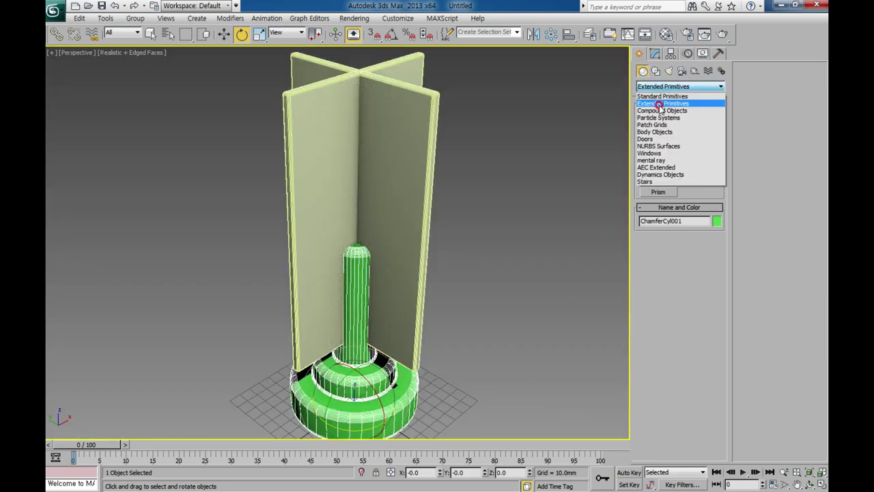
pyautogui.click(661, 109)
pyautogui.click(658, 181)
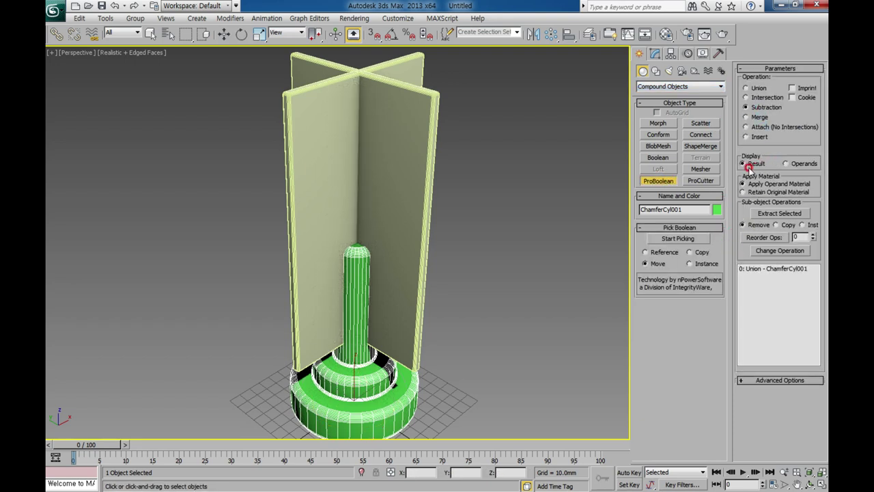
pyautogui.click(698, 239)
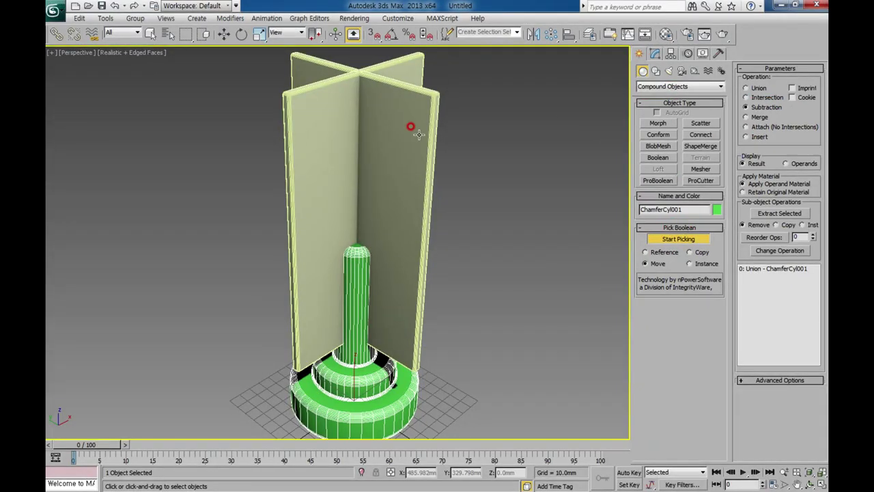
# Pick both crossed chamfer boxes as subtraction operands to cut the cross slot
pyautogui.click(410, 127)
pyautogui.click(400, 239)
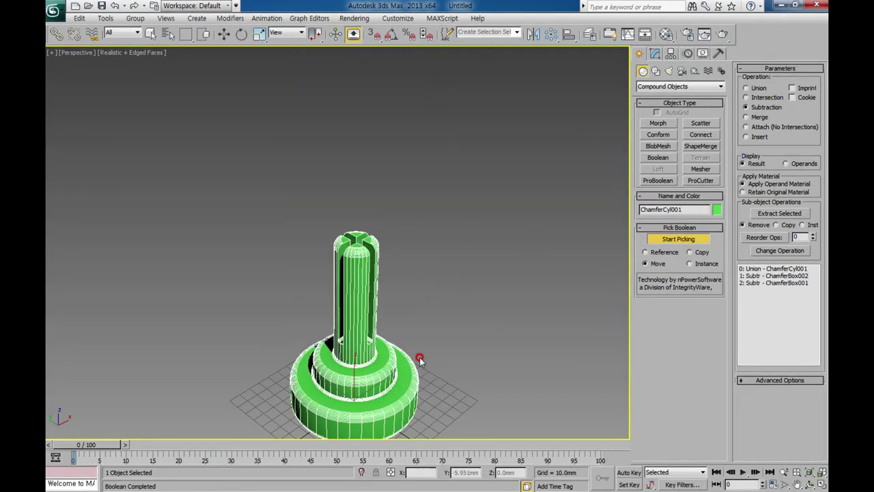
pyautogui.rightClick(462, 268)
pyautogui.moveTo(444, 371)
pyautogui.keyDown('alt'); pyautogui.mouseDown(button='middle')
pyautogui.moveTo(435, 332)
pyautogui.moveTo(301, 389)
pyautogui.moveTo(415, 351)
pyautogui.mouseUp(button='middle'); pyautogui.keyUp('alt')
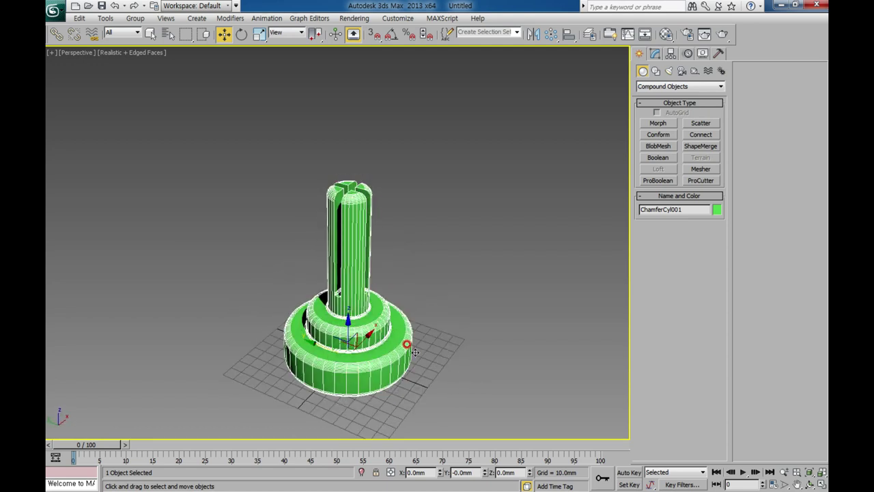
pyautogui.moveTo(379, 354); pyautogui.dragTo(409, 308, button='middle')
pyautogui.click(449, 321)
pyautogui.click(397, 294)
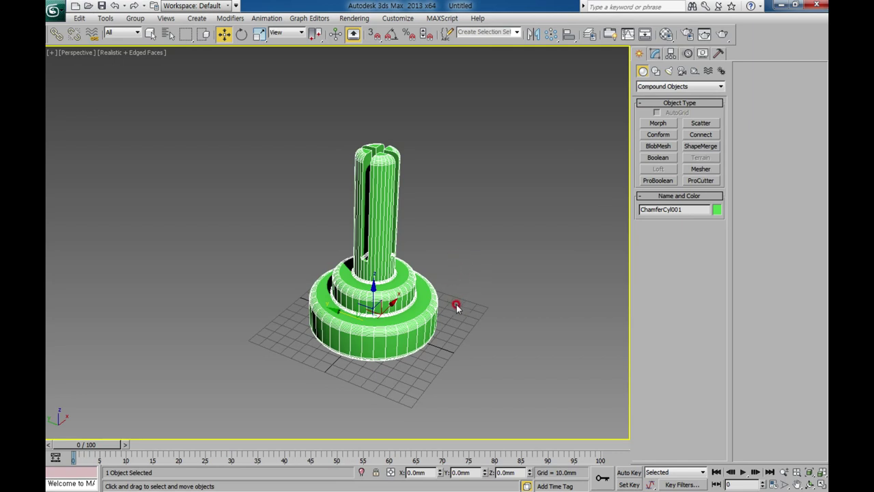
pyautogui.press('alt')
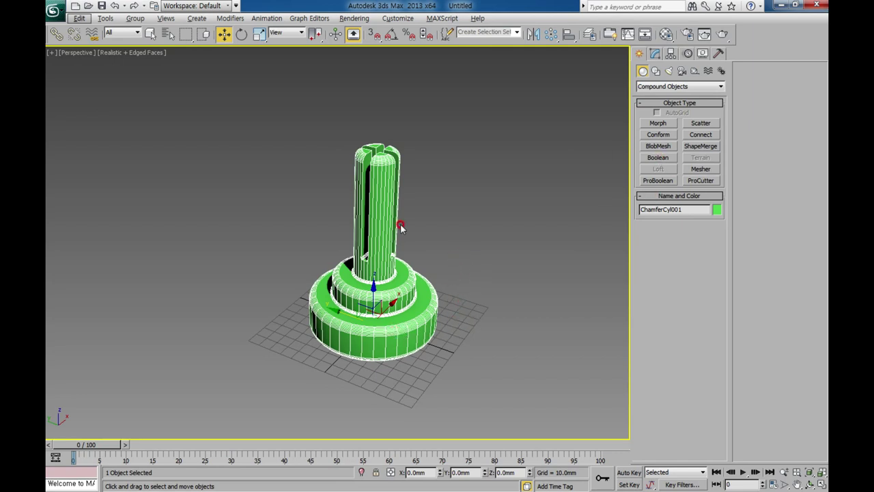
pyautogui.keyDown('alt'); pyautogui.moveTo(390, 297); pyautogui.dragTo(415, 308, button='middle'); pyautogui.keyUp('alt')
pyautogui.moveTo(411, 274)
pyautogui.keyDown('alt'); pyautogui.mouseDown(button='middle')
pyautogui.moveTo(453, 281)
pyautogui.moveTo(521, 263)
pyautogui.mouseUp(button='middle'); pyautogui.keyUp('alt')
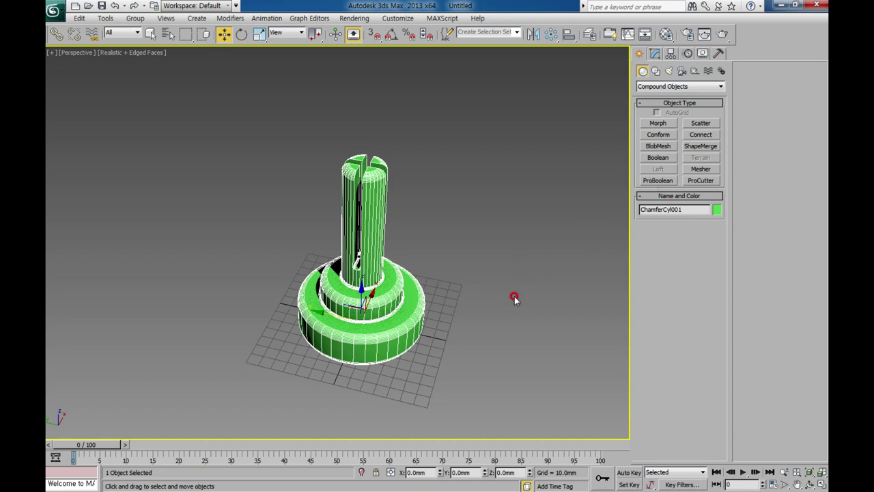
pyautogui.click(444, 336)
pyautogui.moveTo(398, 285)
pyautogui.mouseDown(button='middle')
pyautogui.moveTo(416, 297)
pyautogui.moveTo(382, 294)
pyautogui.moveTo(381, 273)
pyautogui.mouseUp(button='middle')
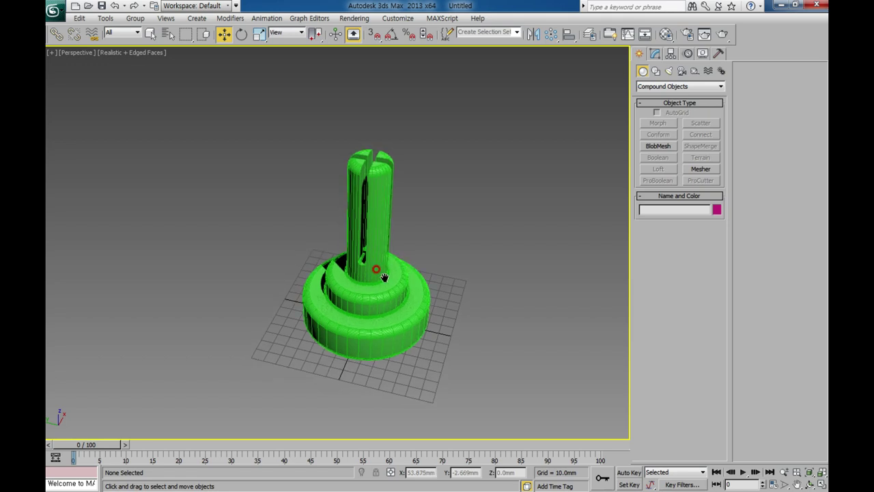